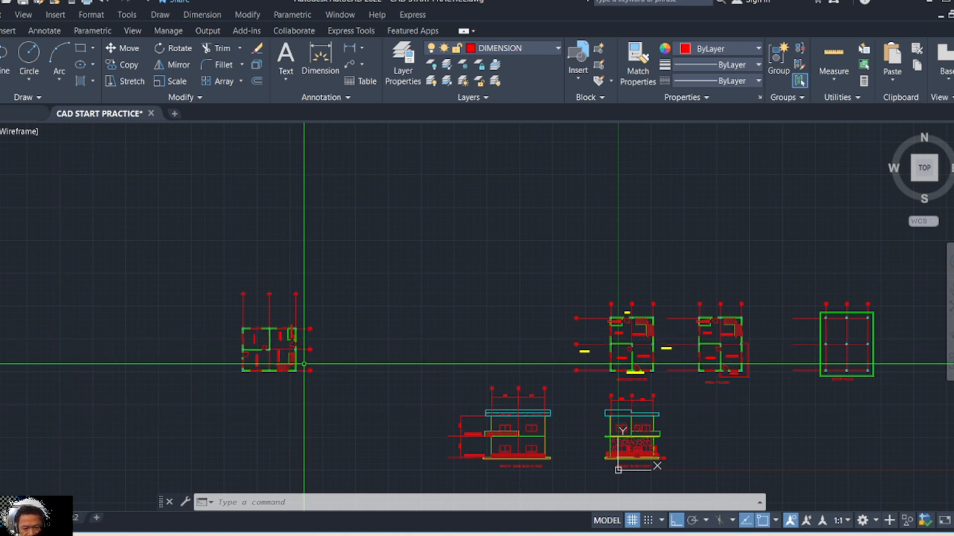
Examine the right side elevation, the front elevation and the neighbouring floor plans in model space.
scroll(304, 364, "up", 4)
mouse_move(437, 347)
middle_mouse_down()
mouse_move(401, 325)
mouse_move(115, 248)
middle_mouse_up()
middle_click_drag(386, 330, 295, 222)
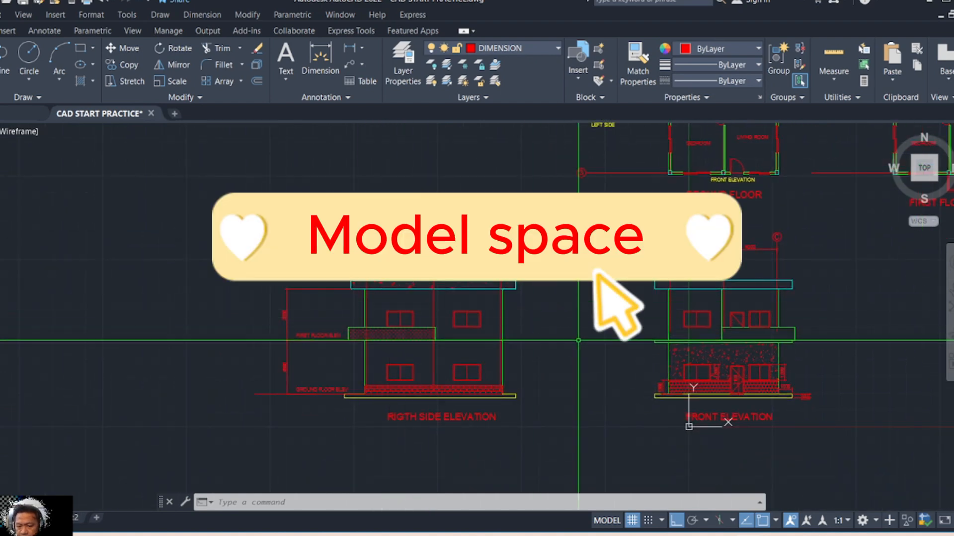
middle_click_drag(618, 333, 479, 328)
scroll(425, 326, "up", 2)
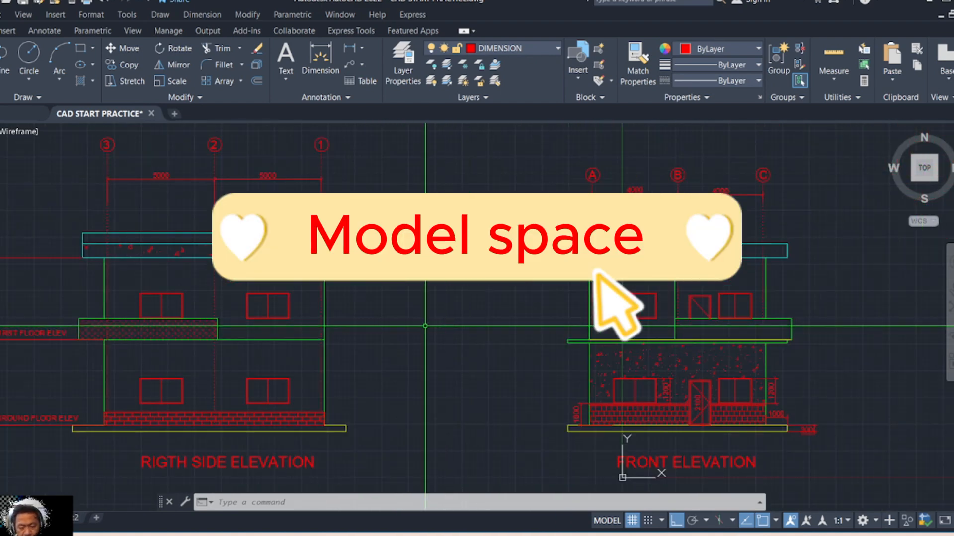
scroll(620, 315, "down", 3)
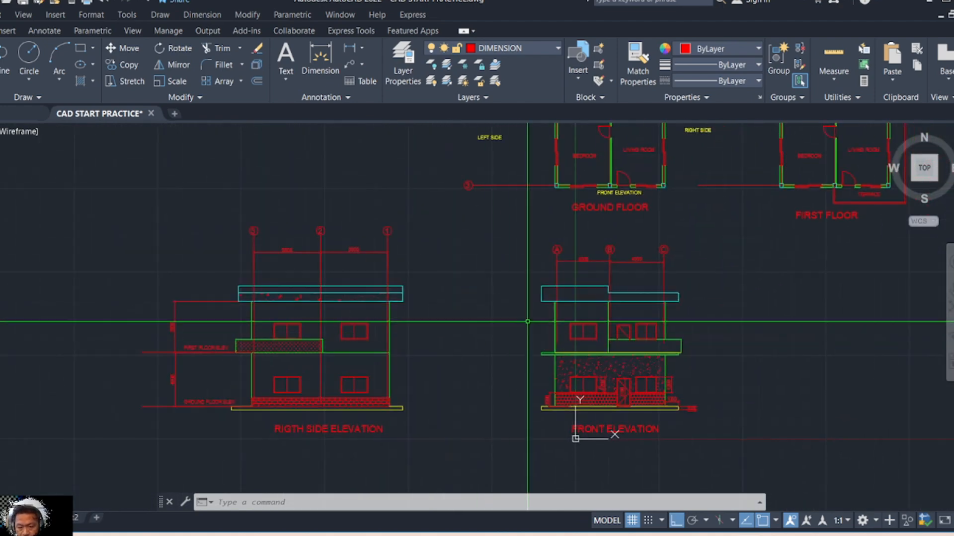
mouse_move(727, 294)
middle_mouse_down()
mouse_move(640, 320)
mouse_move(784, 280)
mouse_move(477, 345)
mouse_move(456, 340)
mouse_move(506, 315)
mouse_move(556, 334)
mouse_move(557, 384)
mouse_move(586, 299)
middle_mouse_up()
scroll(456, 340, "down", 3)
scroll(467, 330, "up", 3)
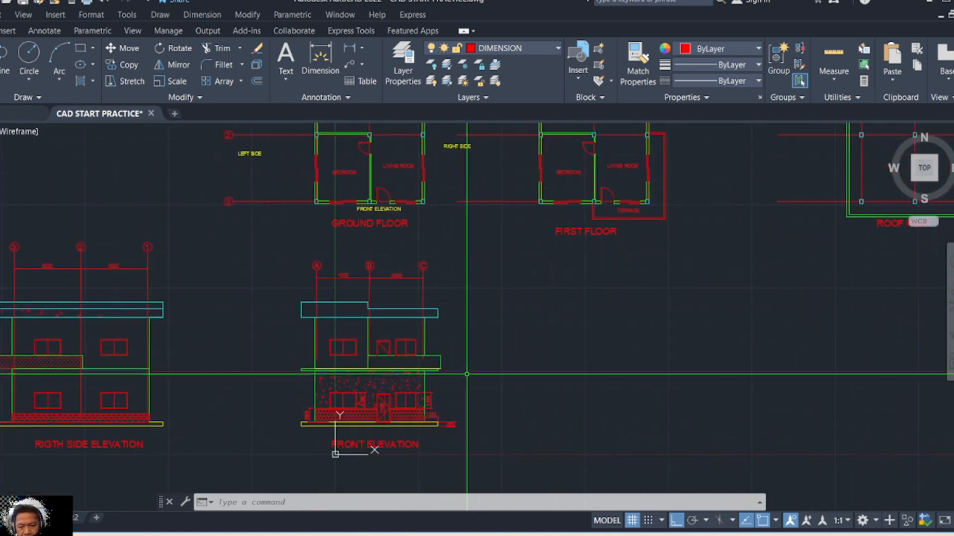
scroll(466, 374, "up", 2)
middle_click_drag(492, 356, 581, 285)
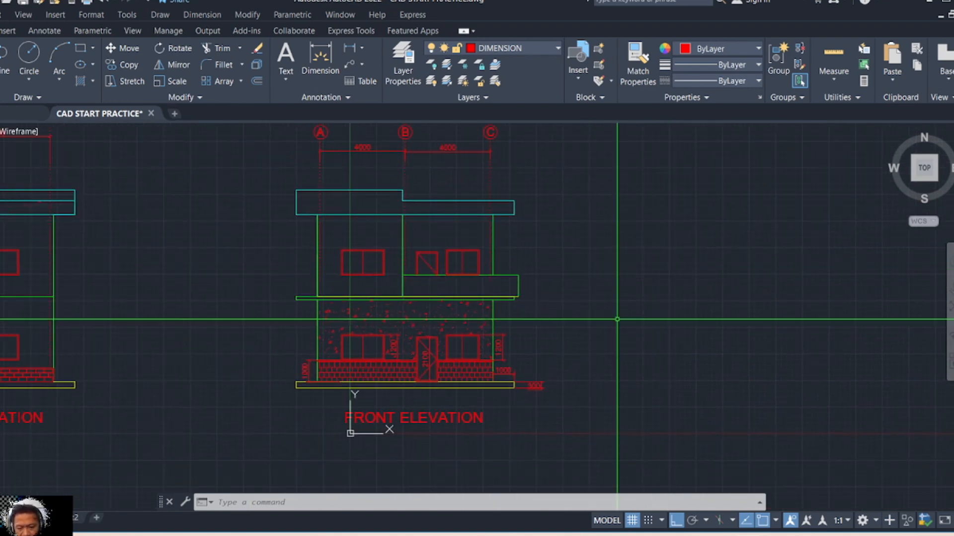
middle_click_drag(602, 404, 607, 451)
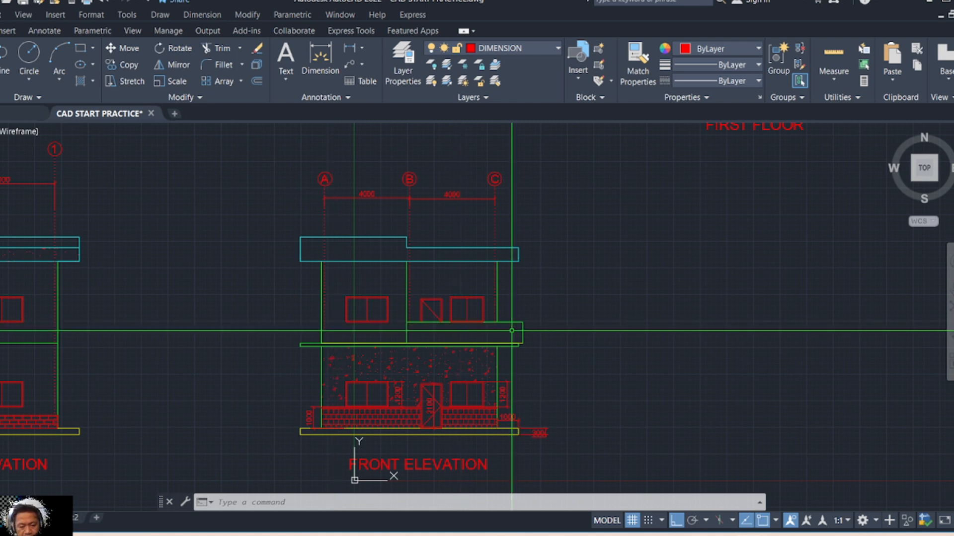
Inspect the grid bubbles A to C and the dimensions above the front elevation.
mouse_move(19, 518)
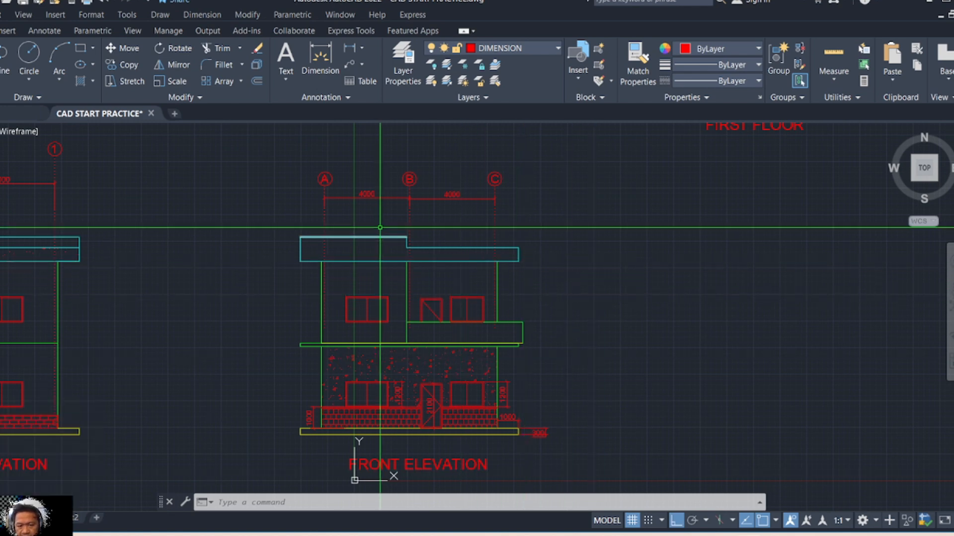
scroll(368, 213, "up", 2)
middle_click_drag(375, 201, 375, 284)
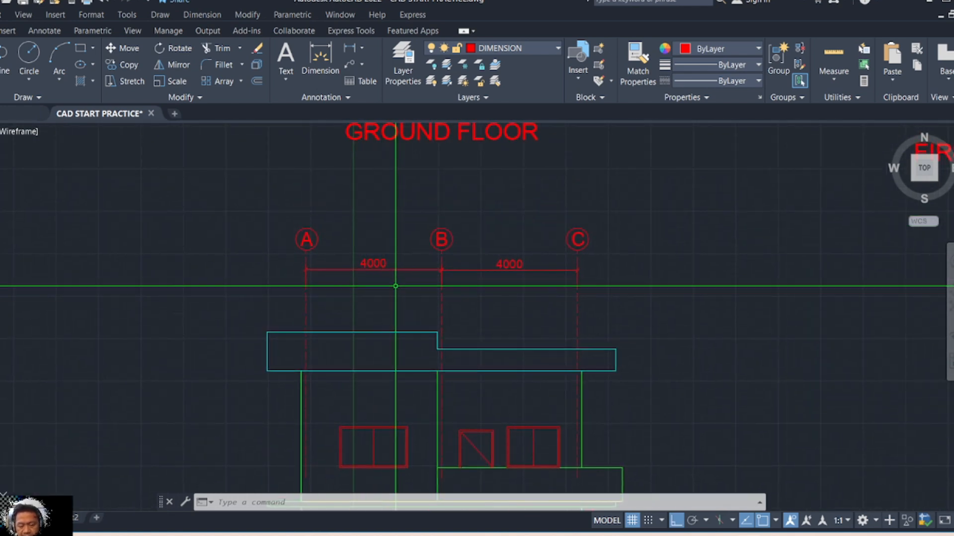
scroll(373, 283, "up", 4)
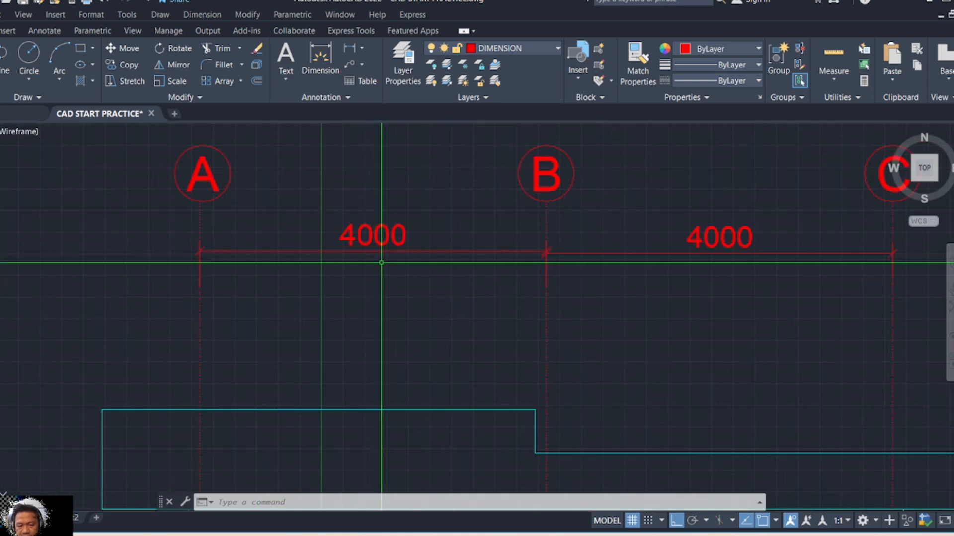
scroll(388, 271, "down", 2)
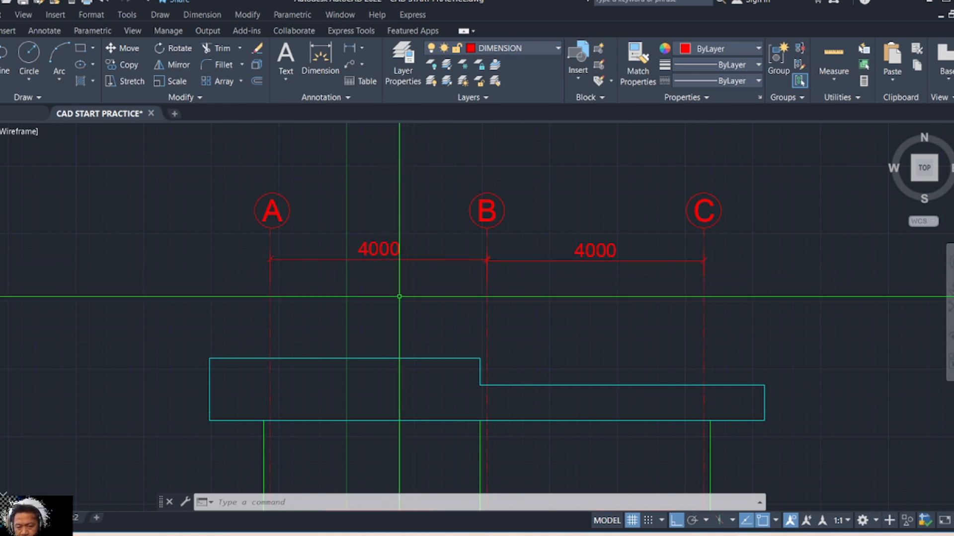
scroll(396, 305, "down", 2)
middle_click_drag(396, 305, 362, 207)
scroll(360, 204, "down", 4)
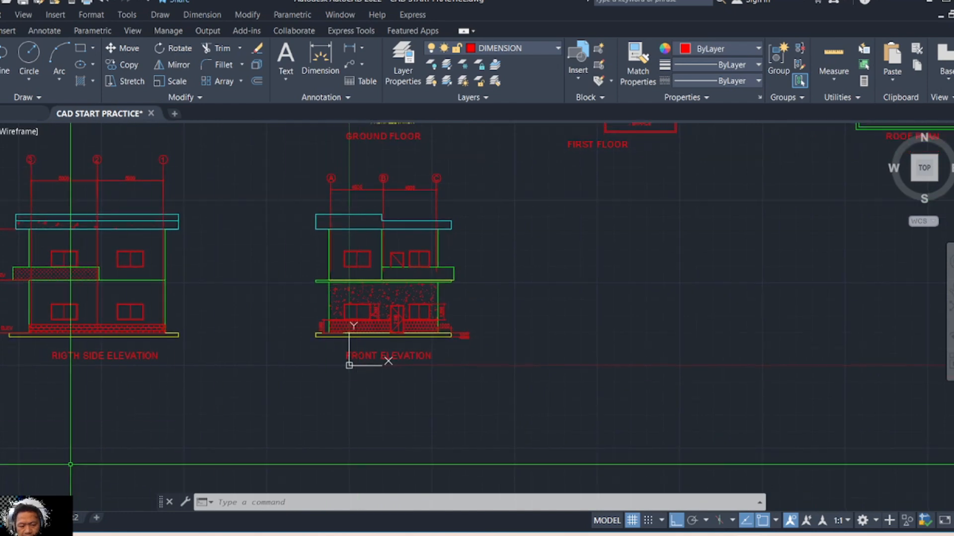
Switch to the Layout1 paper space and open its page setup for modification.
mouse_move(21, 516)
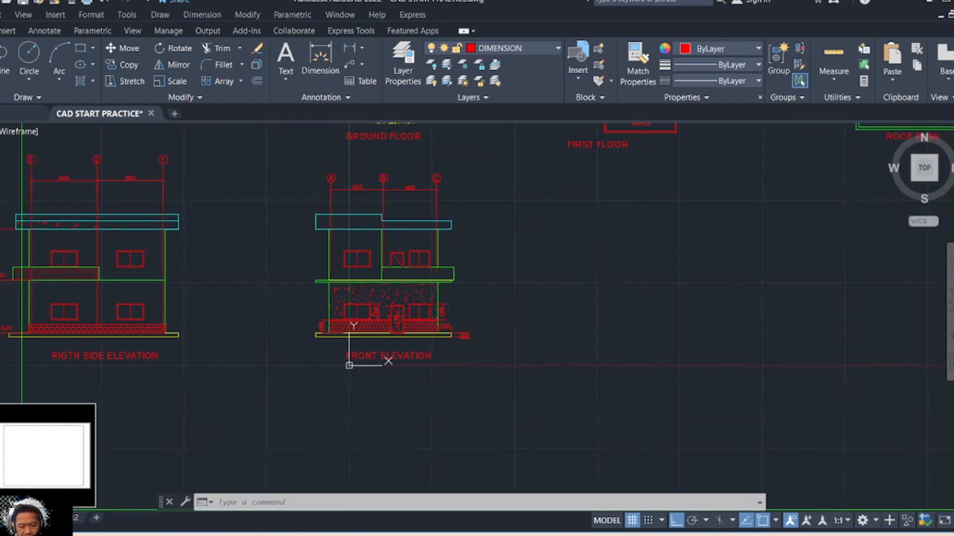
left_click(42, 517)
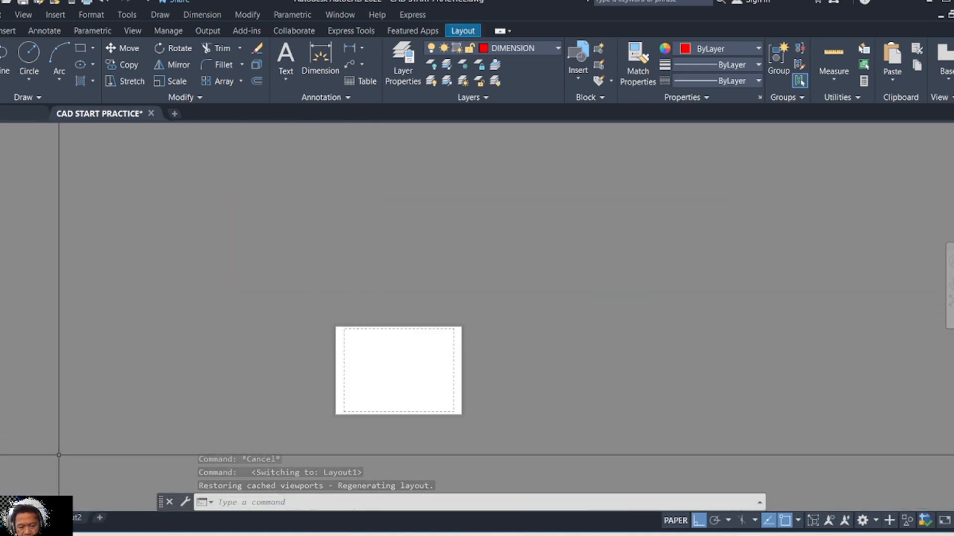
right_click(30, 518)
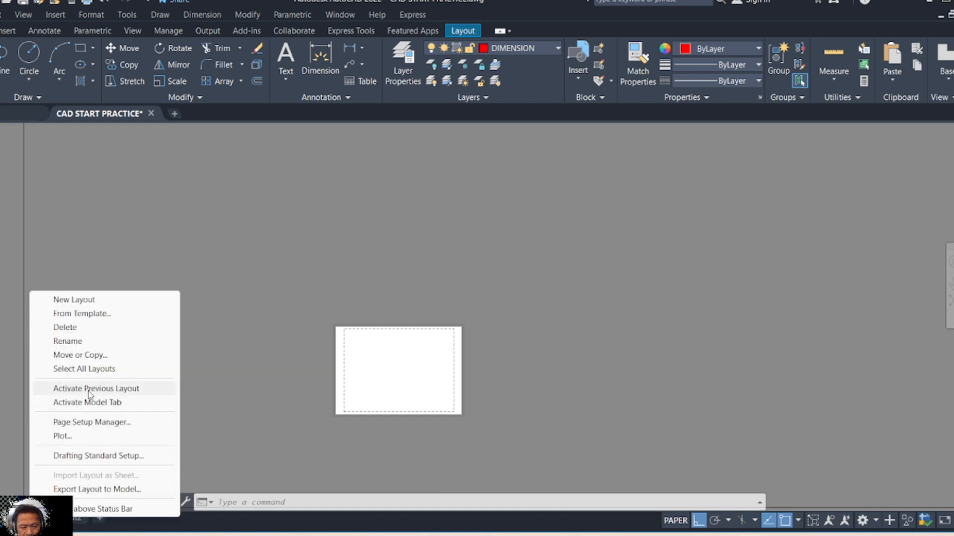
left_click(80, 423)
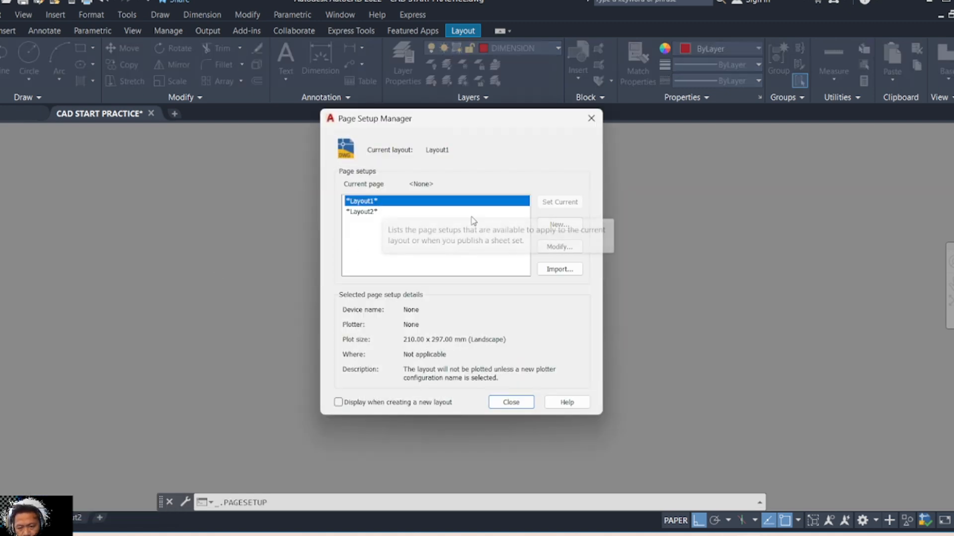
left_click(560, 248)
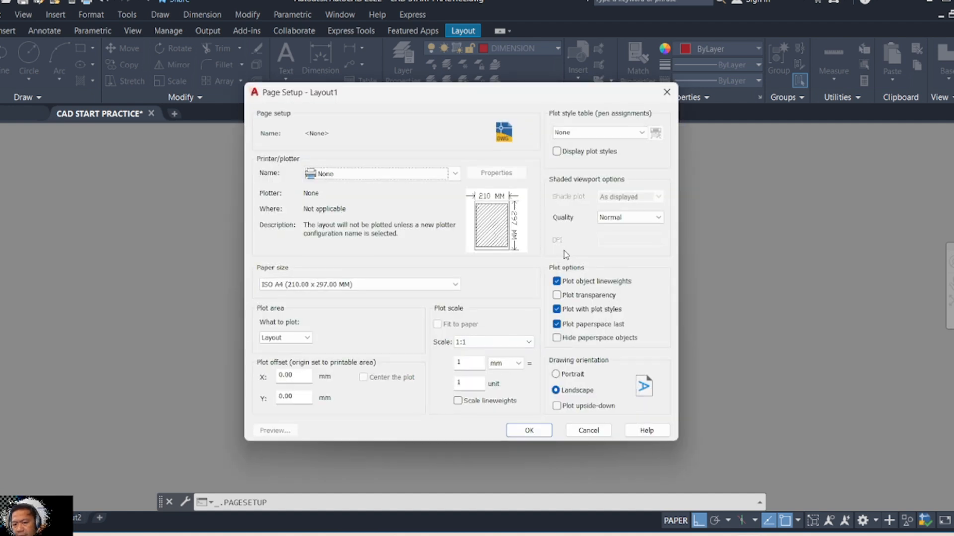
Set Layout1's plotter to Microsoft Print to PDF and its paper size to A4, and apply the page setup.
left_click(348, 178)
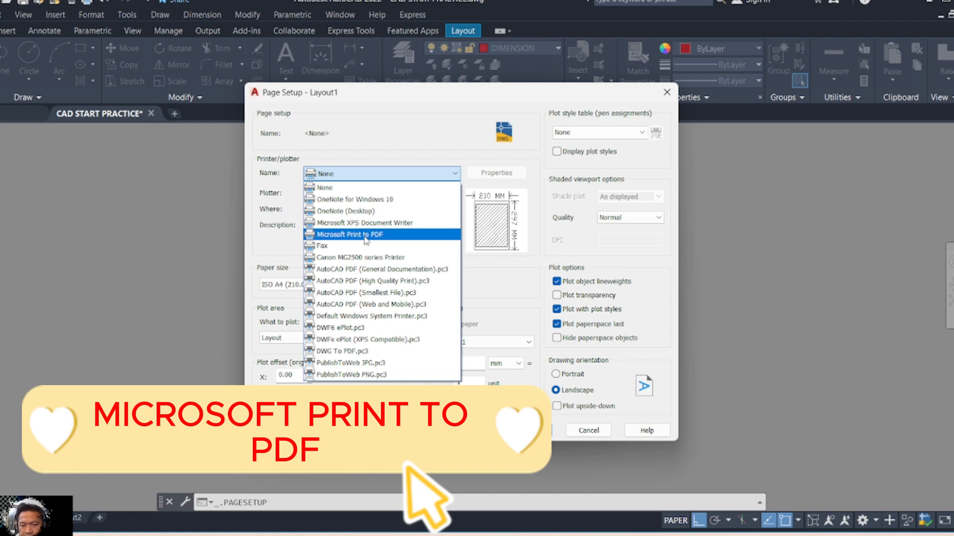
left_click(365, 235)
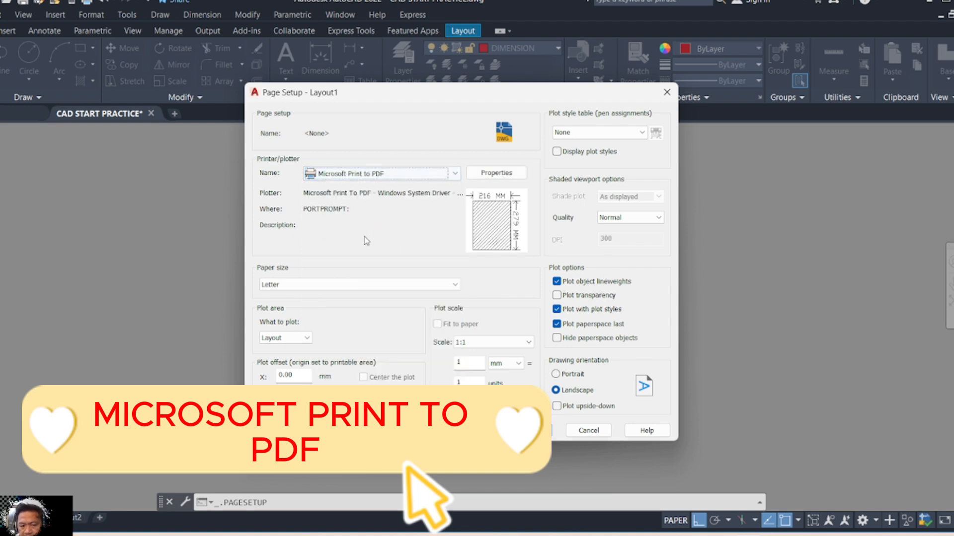
left_click(355, 286)
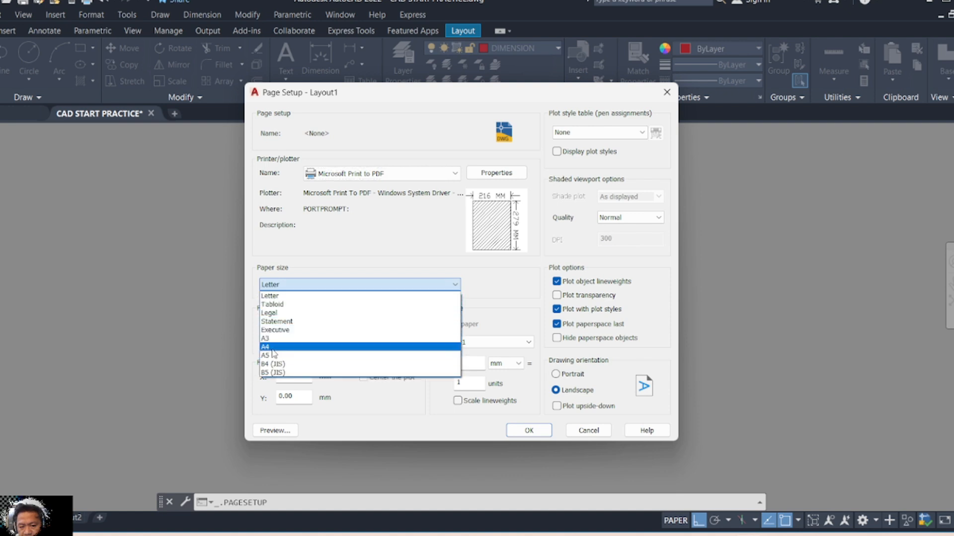
left_click(275, 347)
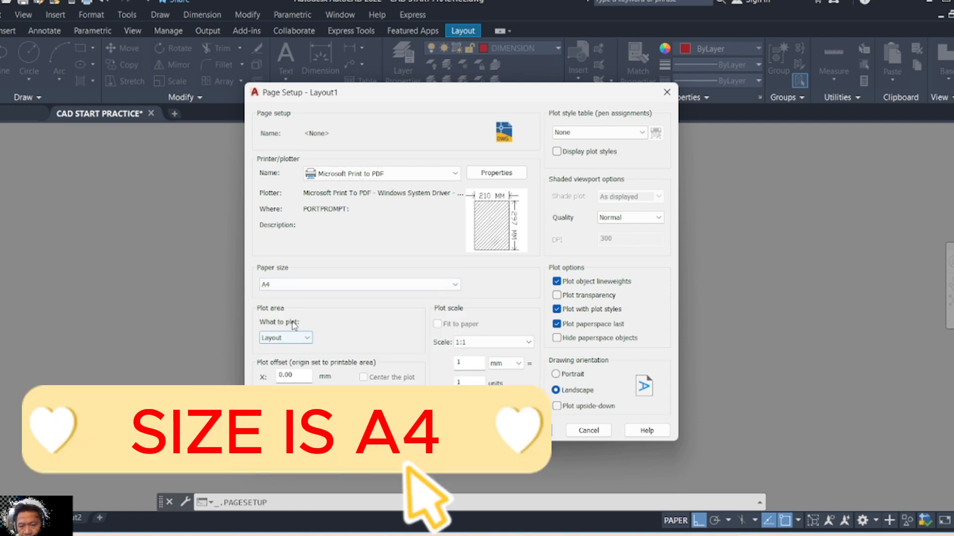
left_click(604, 133)
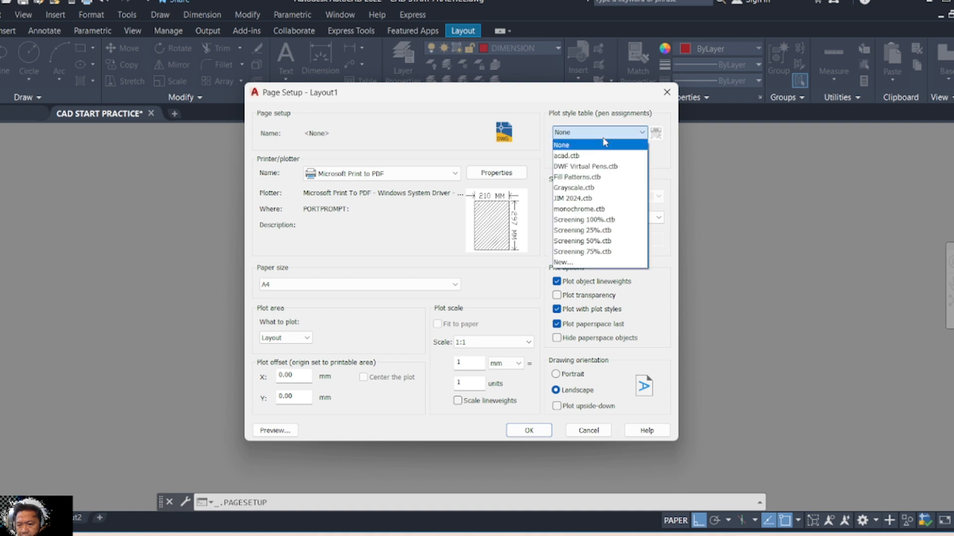
left_click(414, 120)
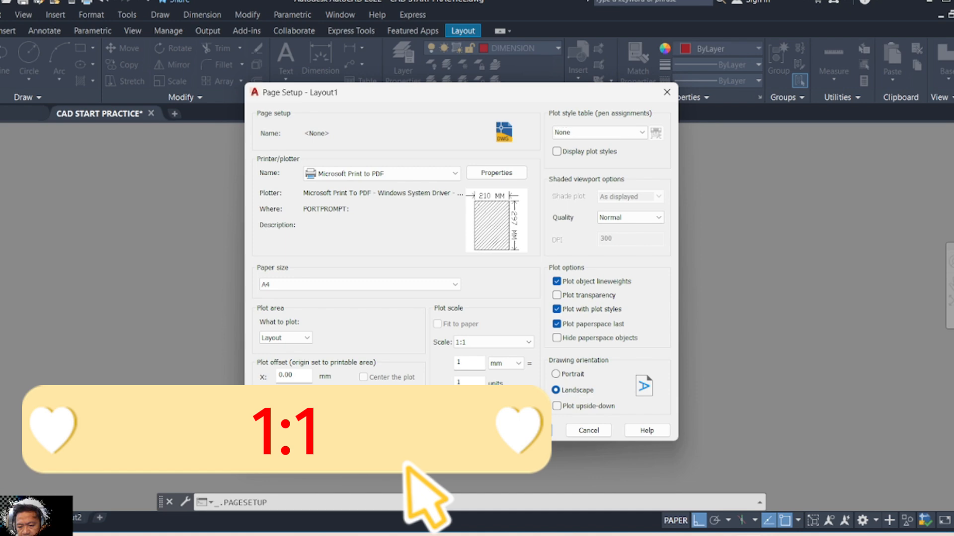
left_click(529, 430)
left_click(516, 402)
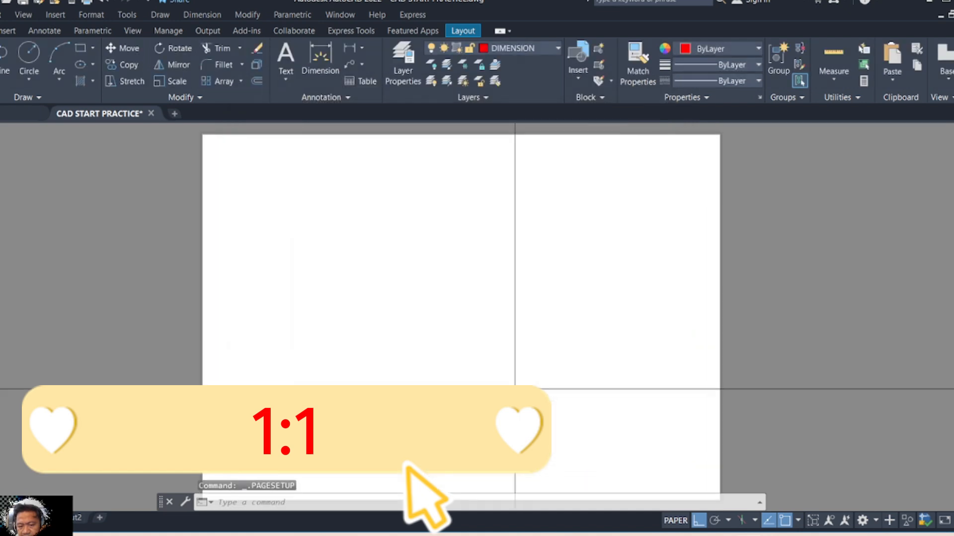
Draw a rectangle 297 long and 210 wide from the sheet's upper-left corner, extending down to the lower right, with the Dimensions option.
middle_click_drag(472, 274, 469, 271)
scroll(469, 270, "down", 3)
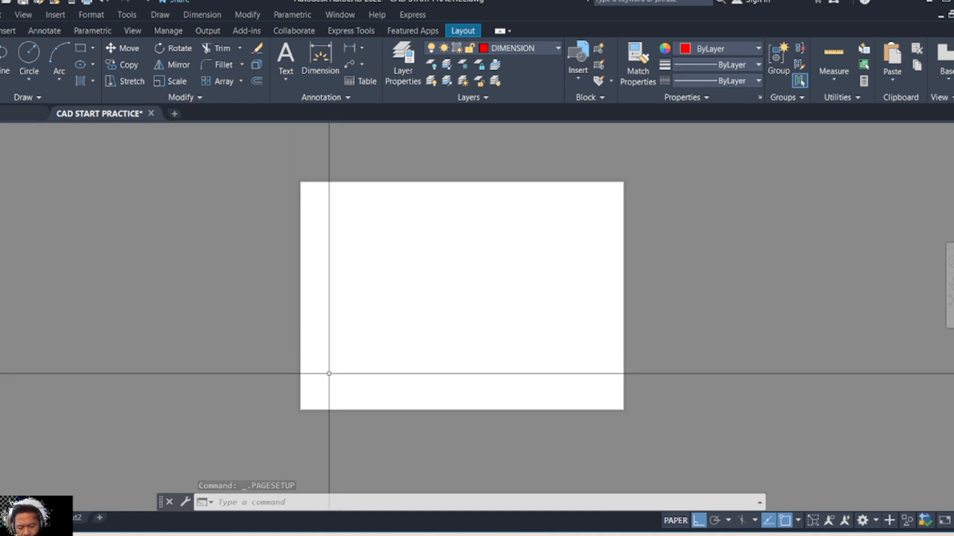
left_click(185, 318)
left_click(136, 346)
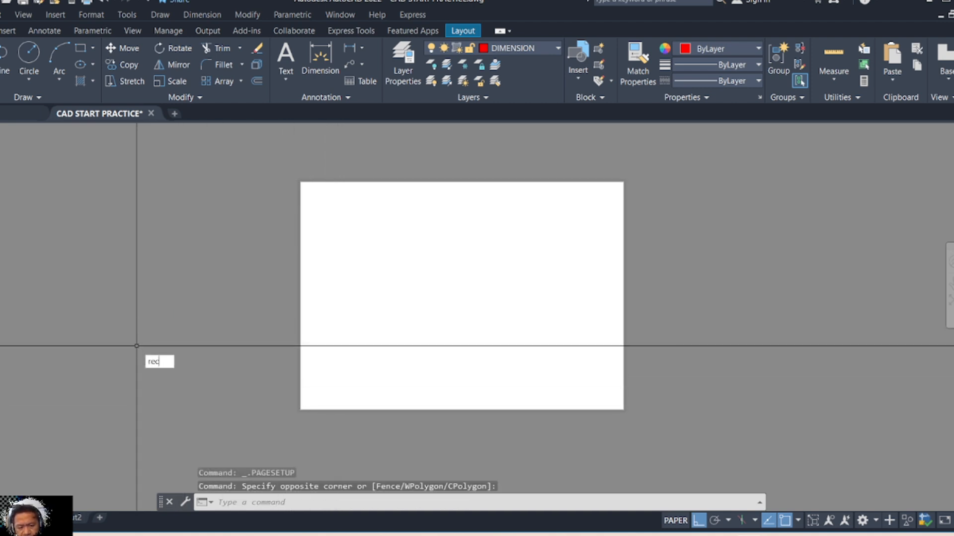
type("rec")
key("Return")
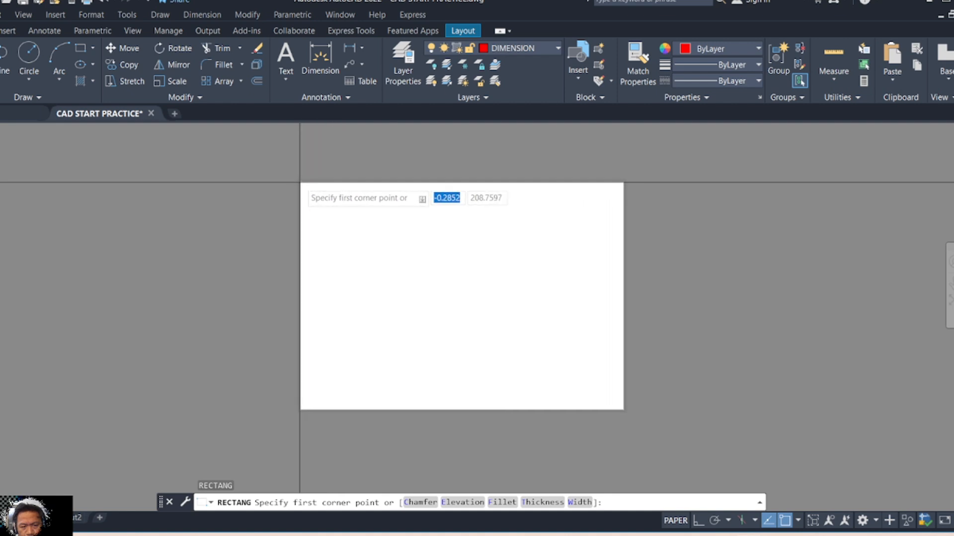
left_click(300, 182)
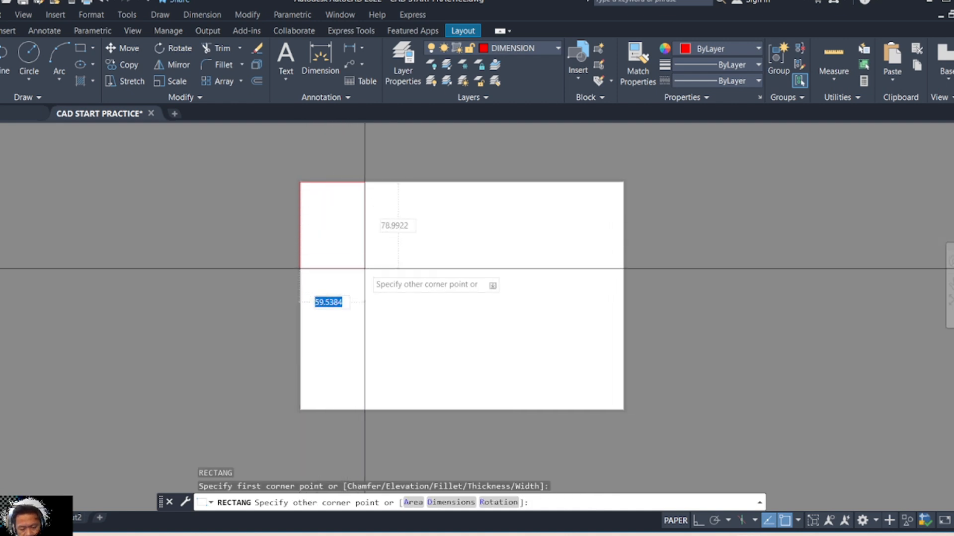
type("d")
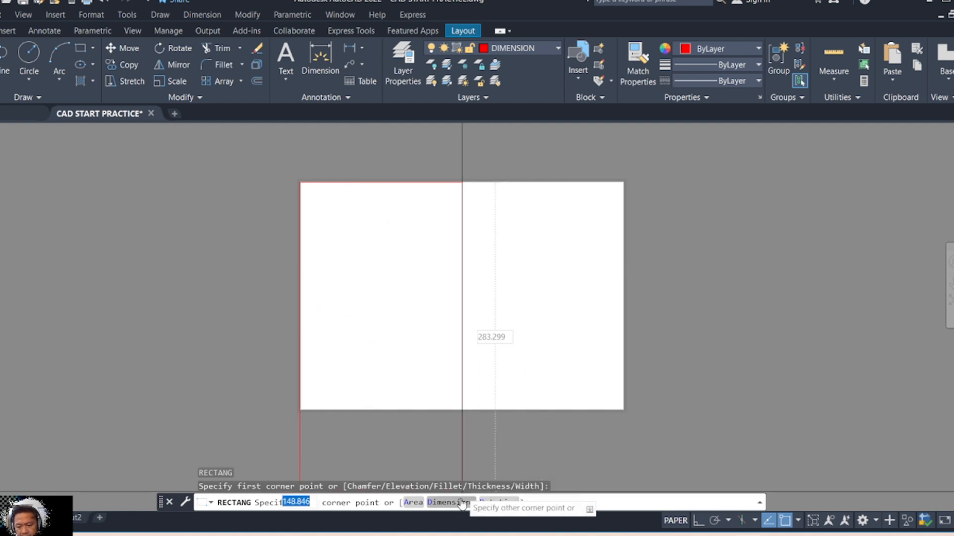
key("Return")
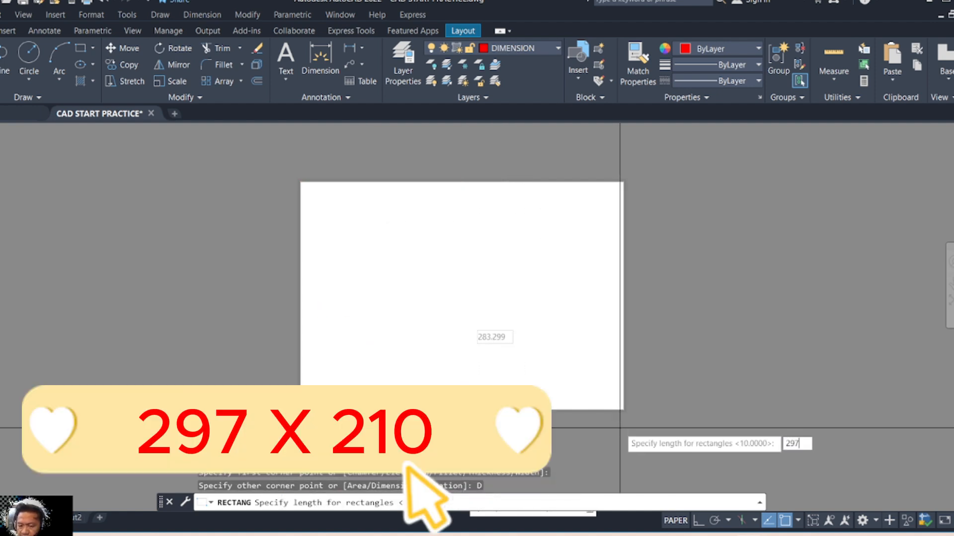
type("297")
key("Return")
type("210")
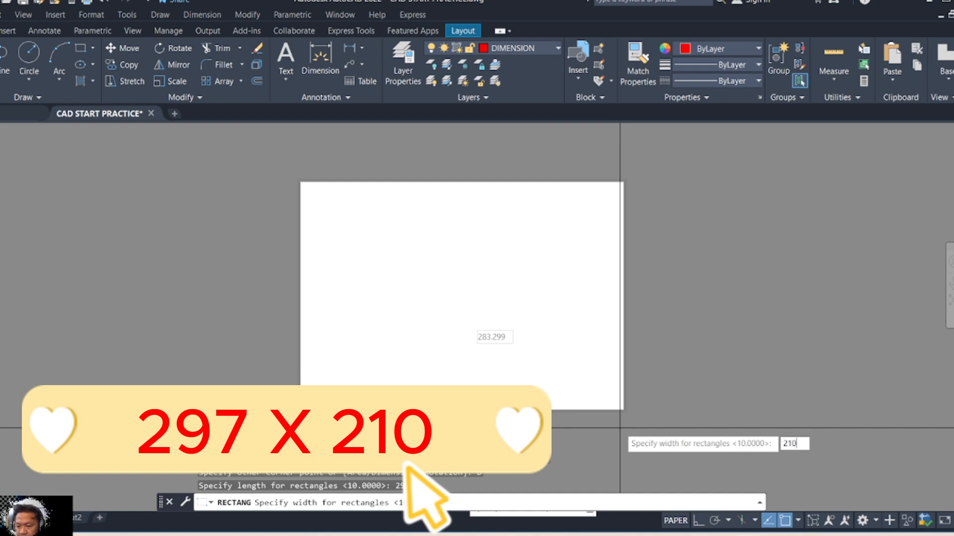
key("Return")
left_click(620, 429)
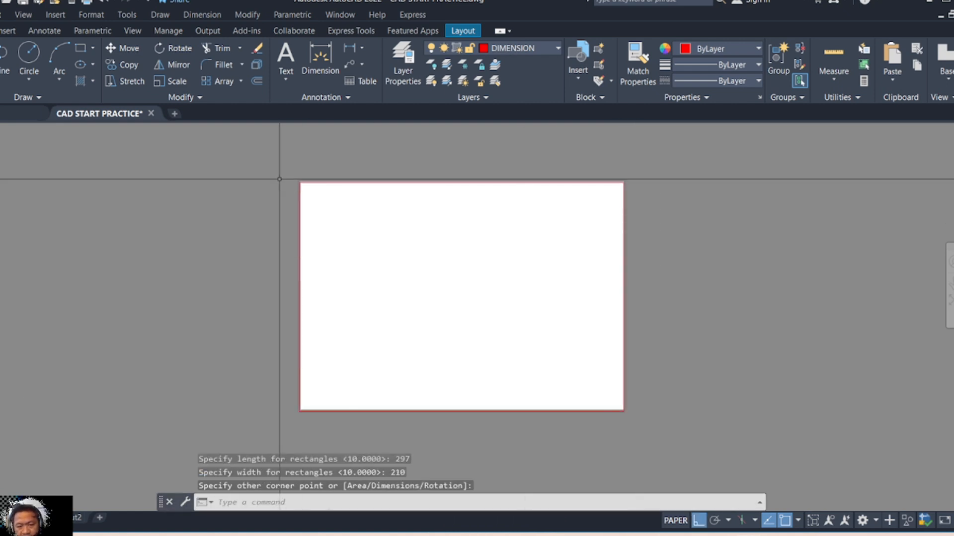
scroll(313, 186, "up", 4)
scroll(313, 185, "down", 4)
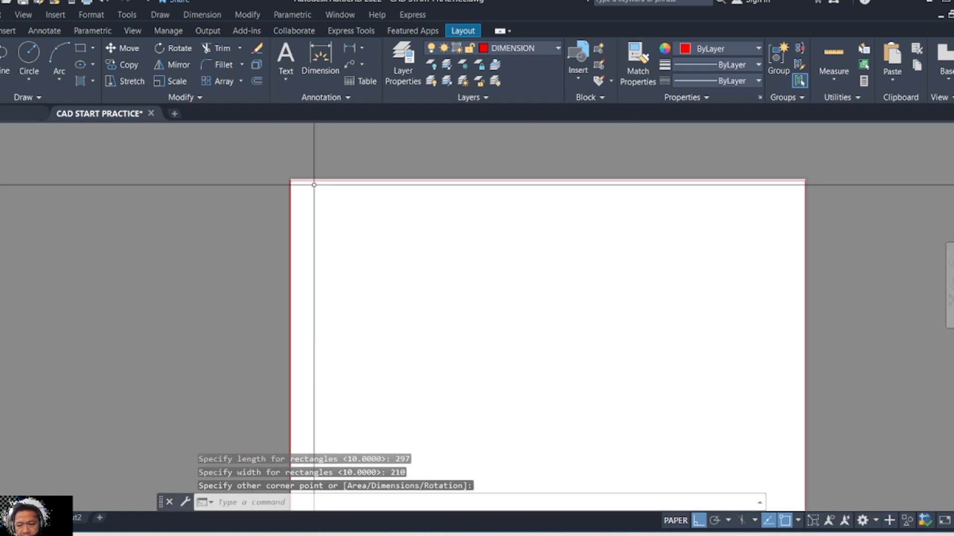
scroll(304, 187, "up", 4)
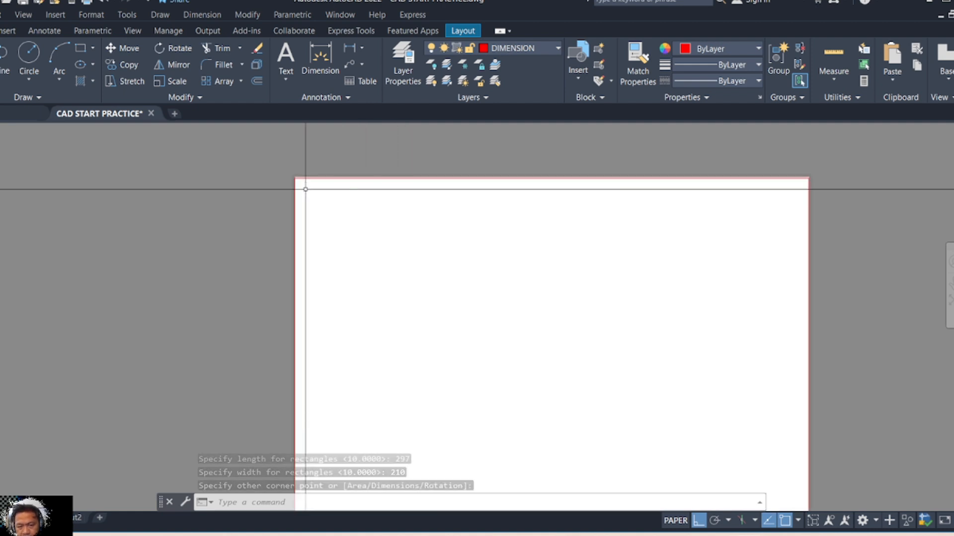
scroll(321, 179, "down", 4)
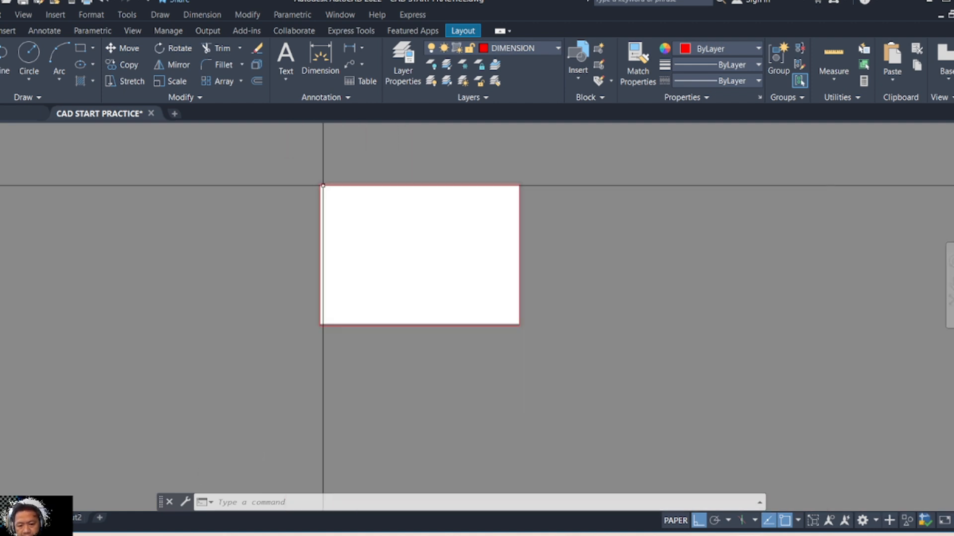
scroll(343, 193, "up", 2)
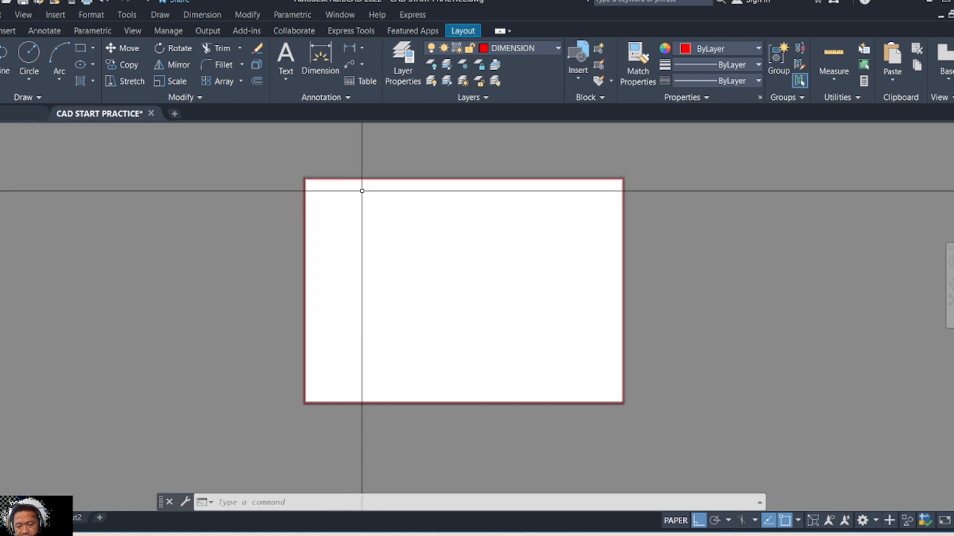
Erase the rectangle drawn around the edge of the sheet.
scroll(370, 181, "up", 2)
scroll(369, 182, "down", 2)
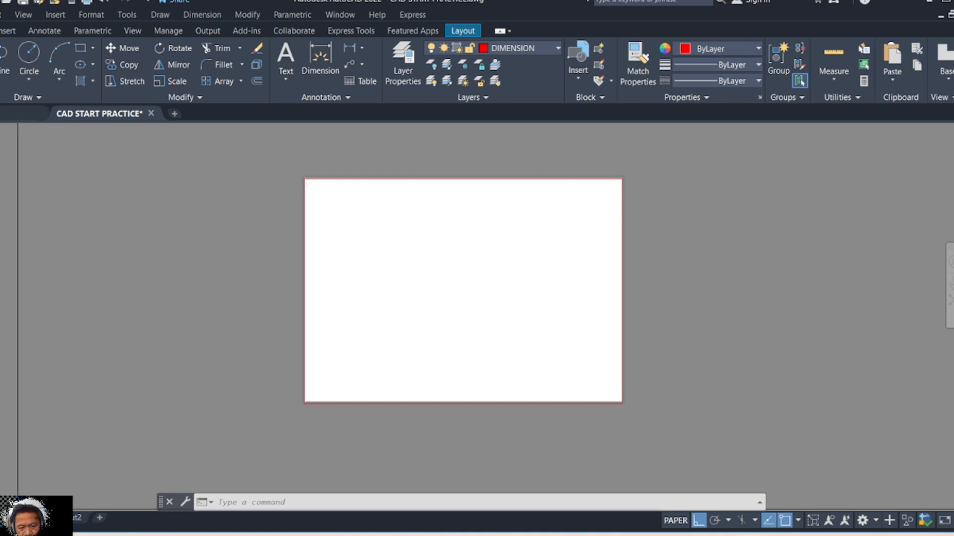
left_click(516, 170)
left_click(454, 213)
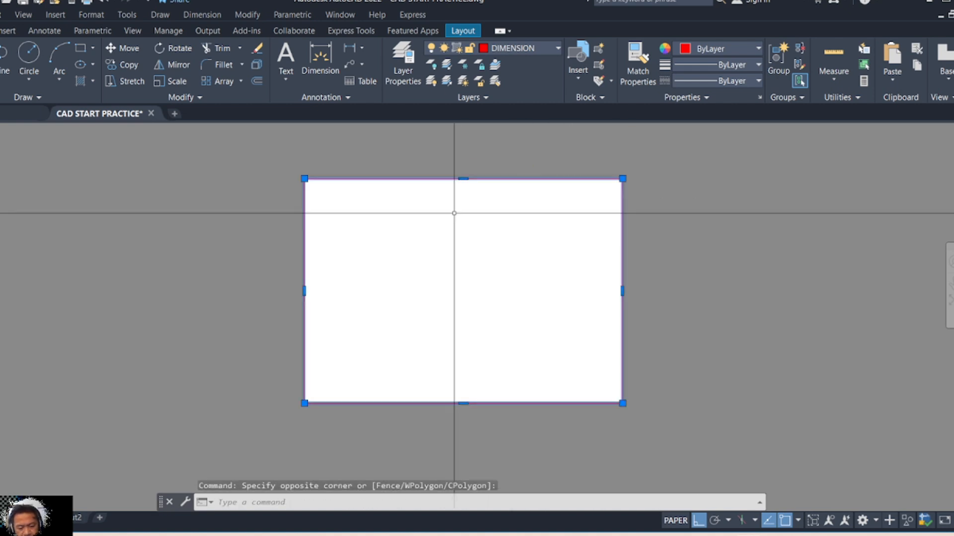
key("Return")
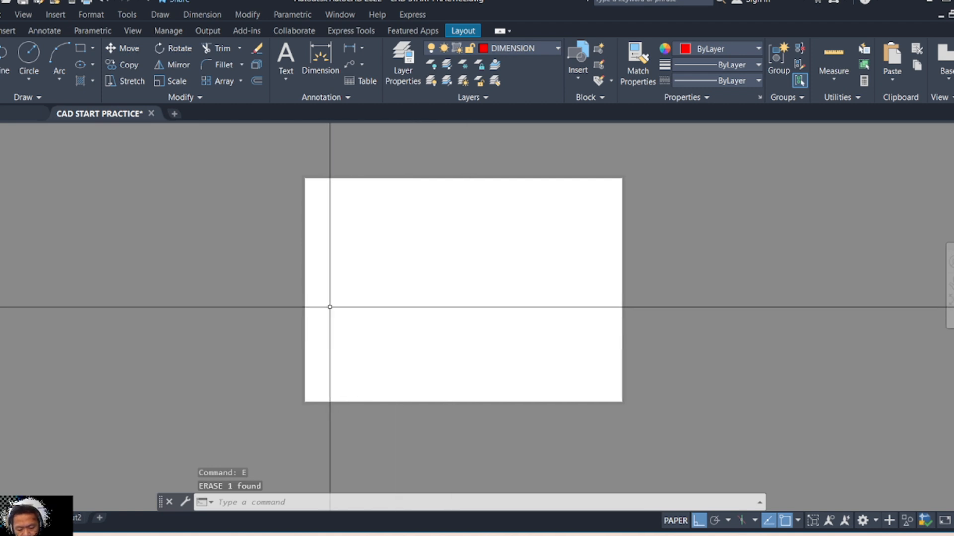
Create a rectangular viewport with MVIEW that fills the sheet, leaving a small margin inside the paper edges.
type("MV")
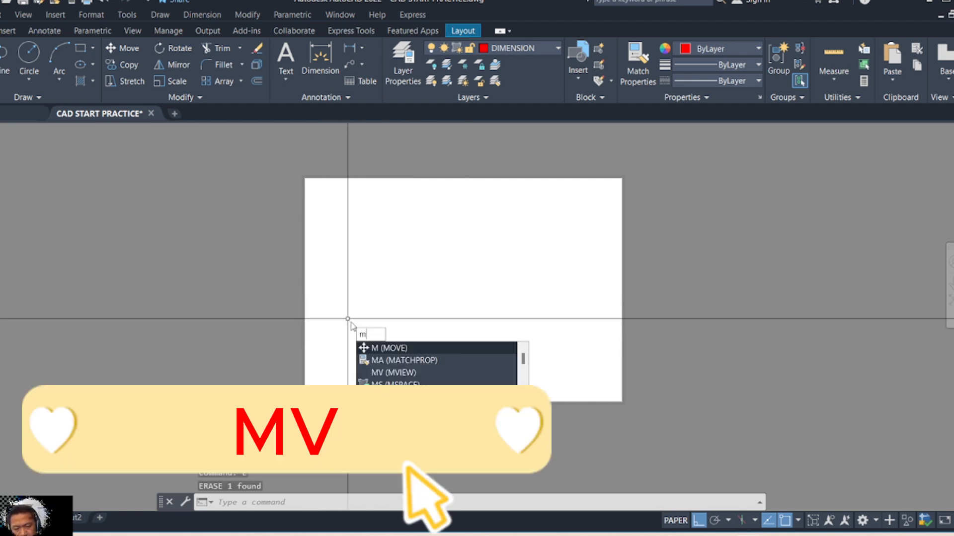
key("Return")
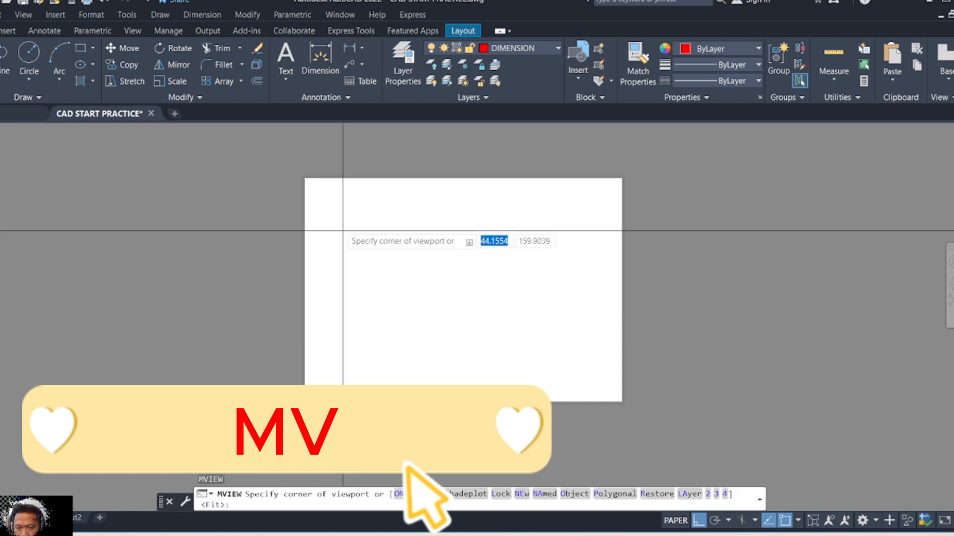
left_click(317, 188)
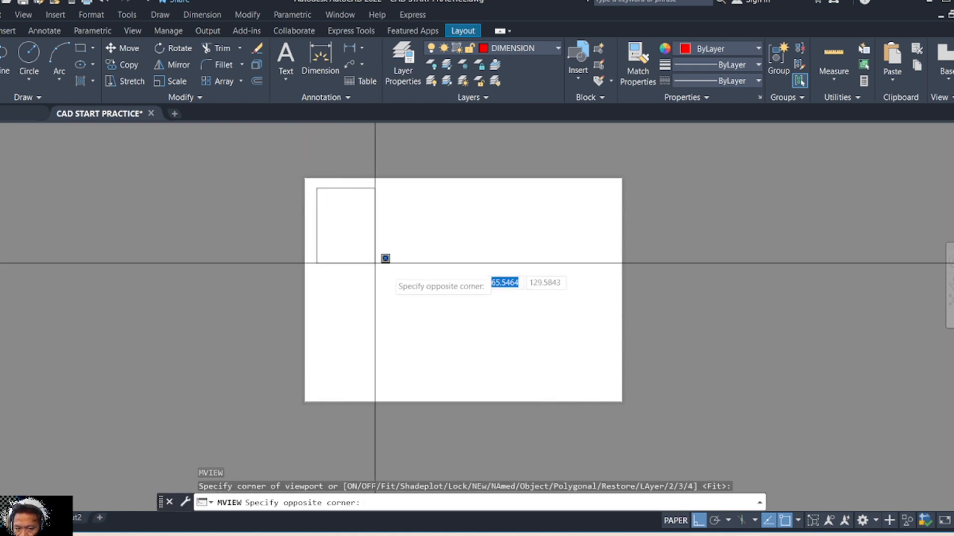
left_click(606, 390)
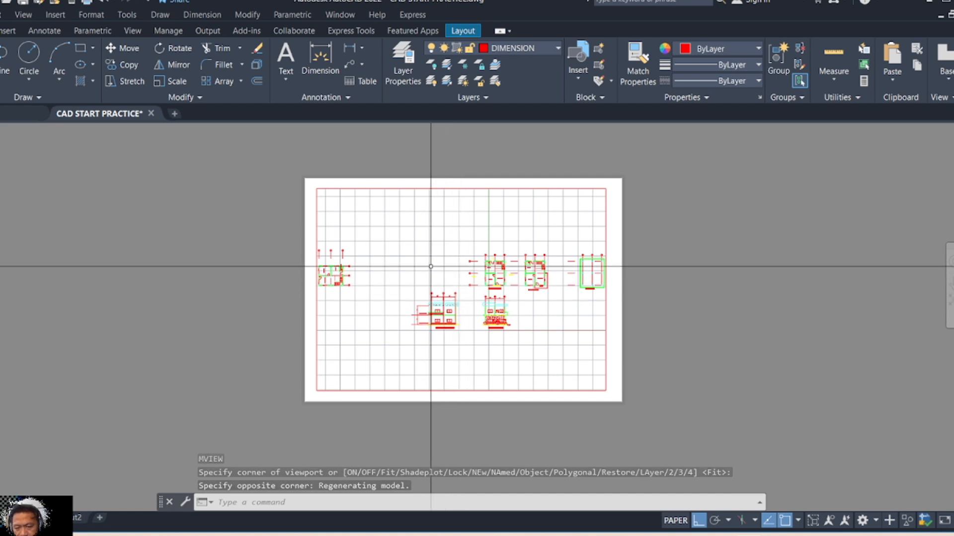
Activate the viewport, bring the right side elevation into view, and scale it with Zoom 0.01xp.
scroll(773, 313, "up", 3)
middle_click_drag(642, 288, 732, 329)
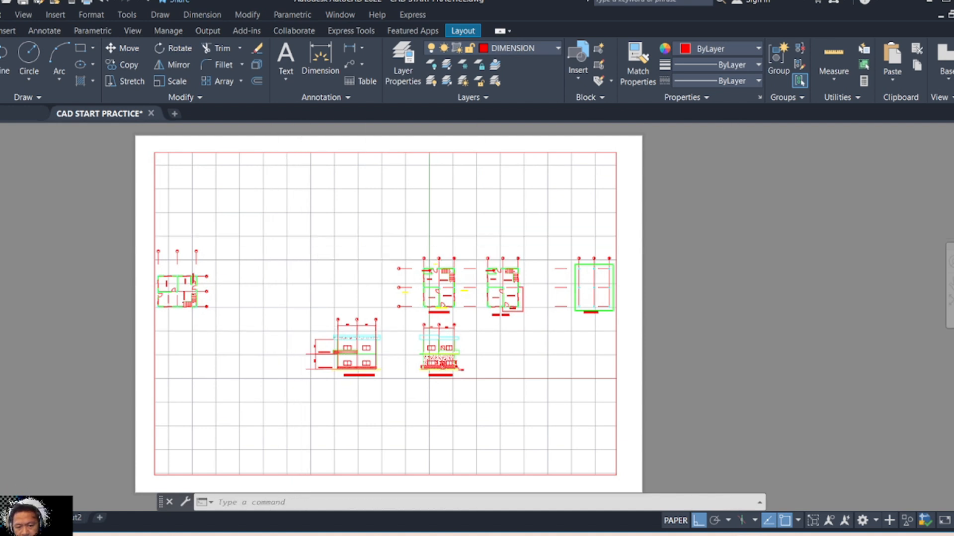
double_click(307, 237)
scroll(380, 367, "up", 4)
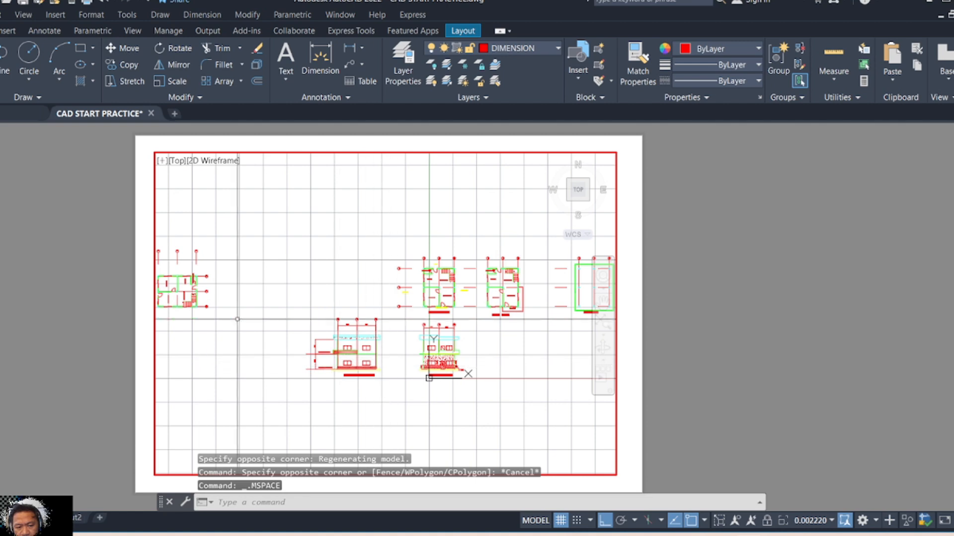
scroll(426, 298, "up", 2)
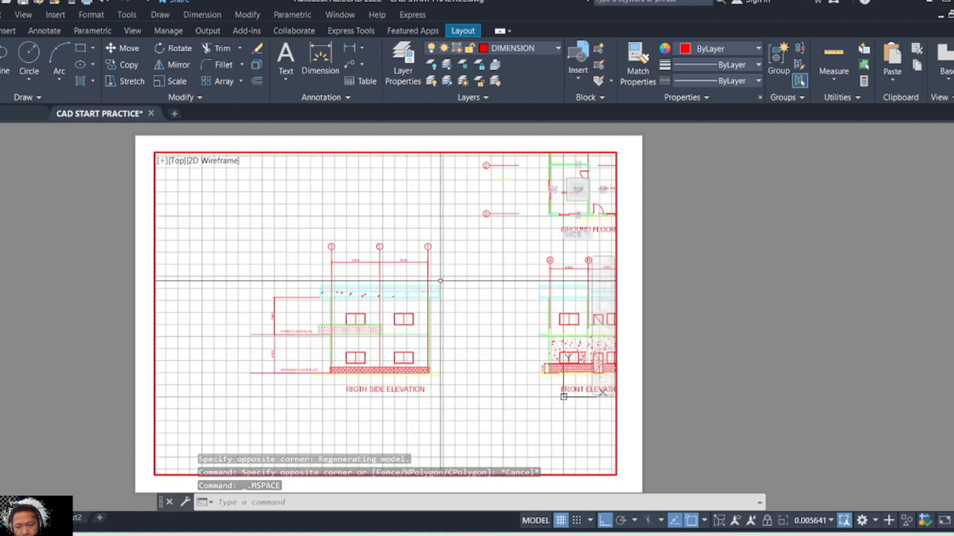
middle_click_drag(425, 298, 442, 295)
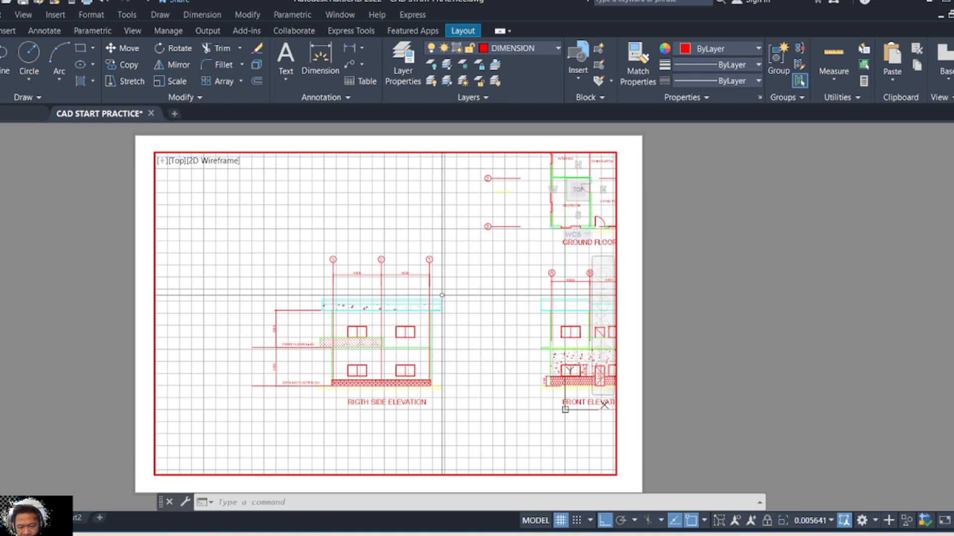
type("z")
key("Return")
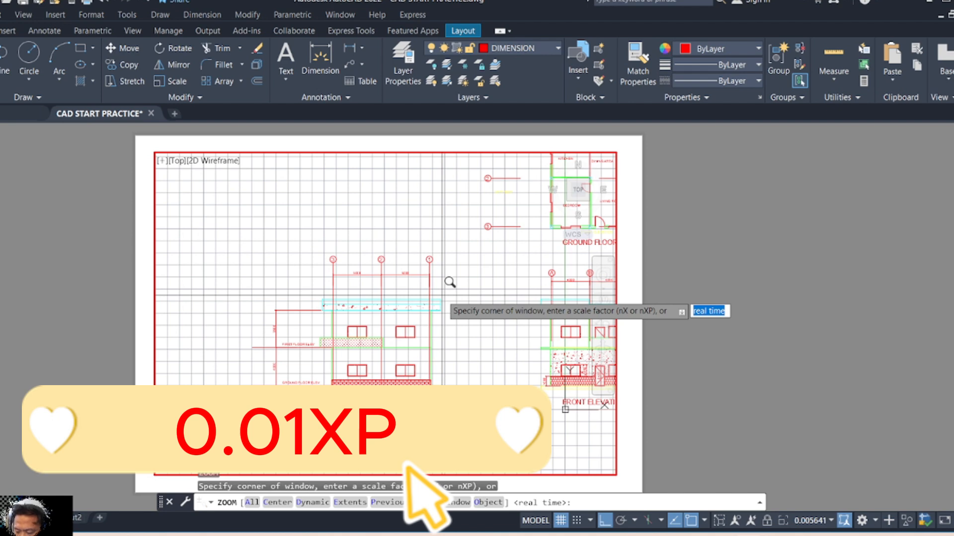
type("0.01xp")
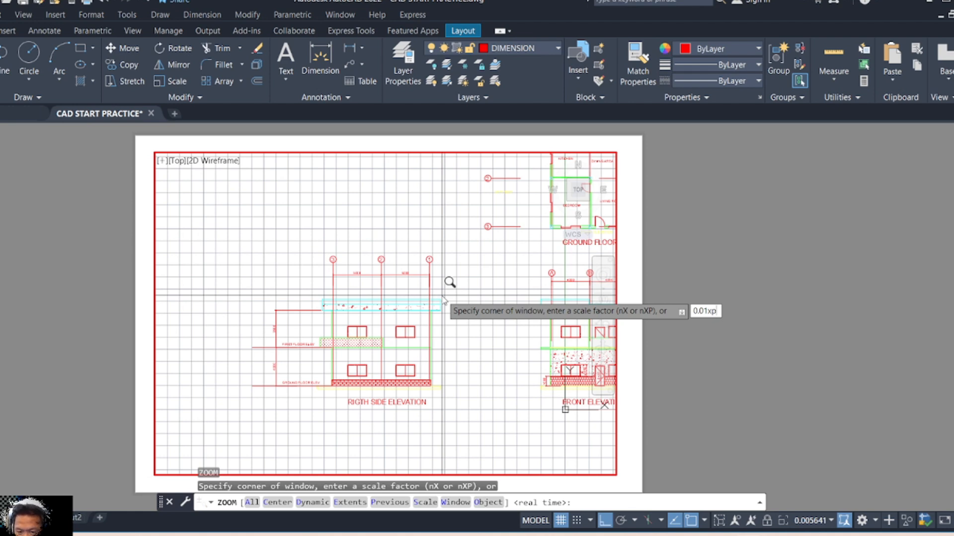
key("Return")
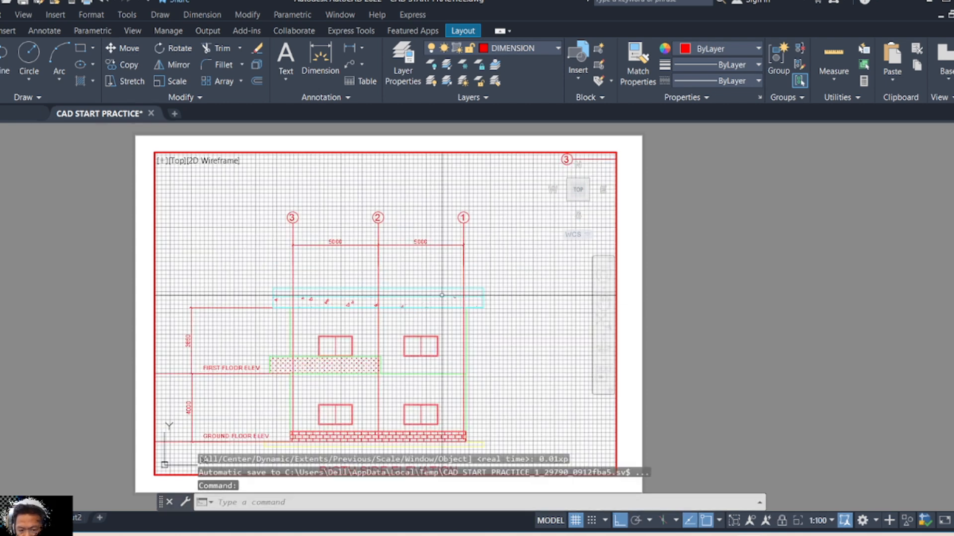
Pan the right side elevation so its title and dimensions fit inside the viewport, and return to paper space.
type("P")
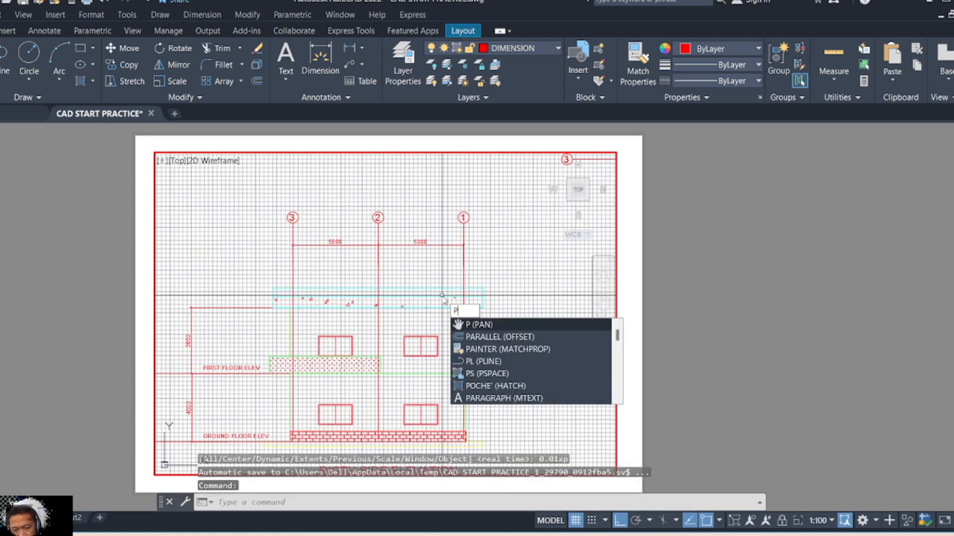
key("Return")
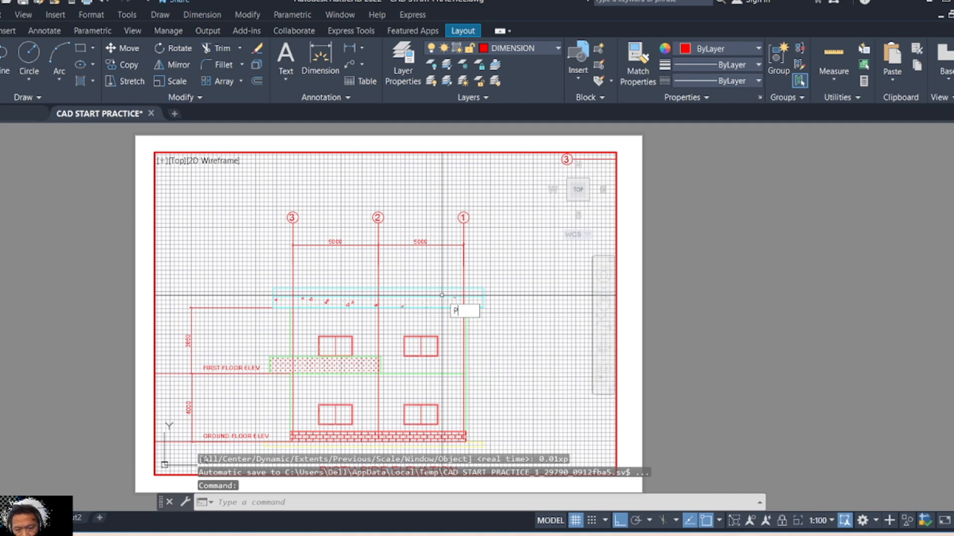
mouse_move(375, 311)
left_mouse_down()
mouse_move(418, 302)
mouse_move(425, 278)
left_mouse_up()
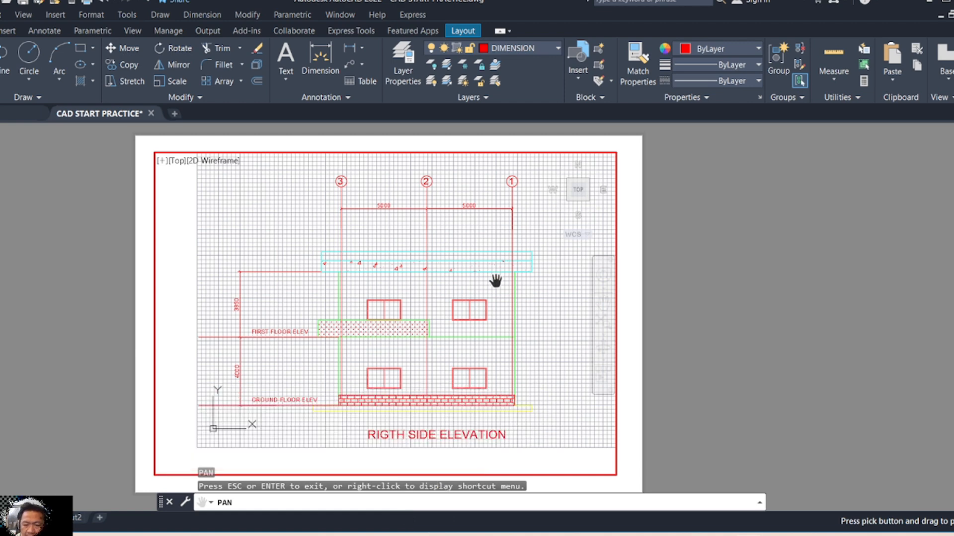
key("Escape")
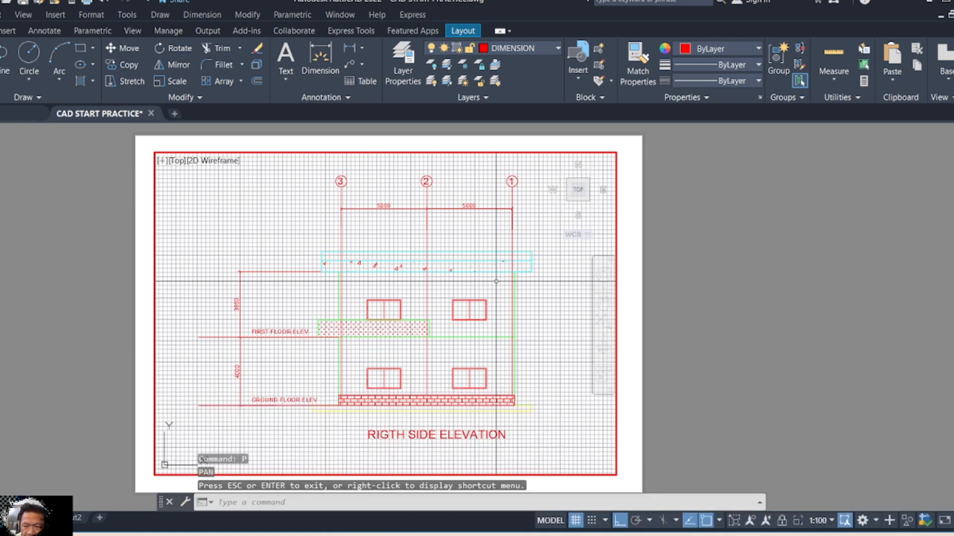
type("ps")
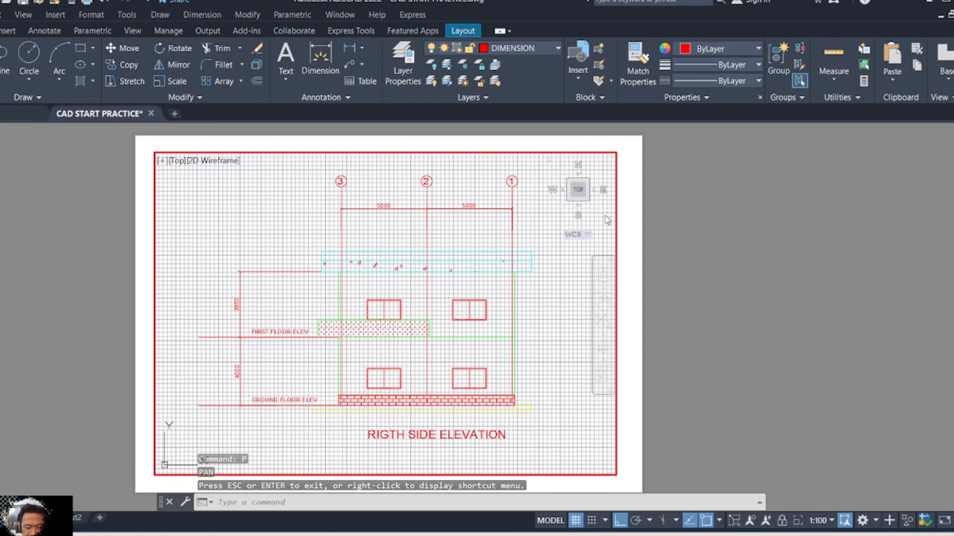
key("Return")
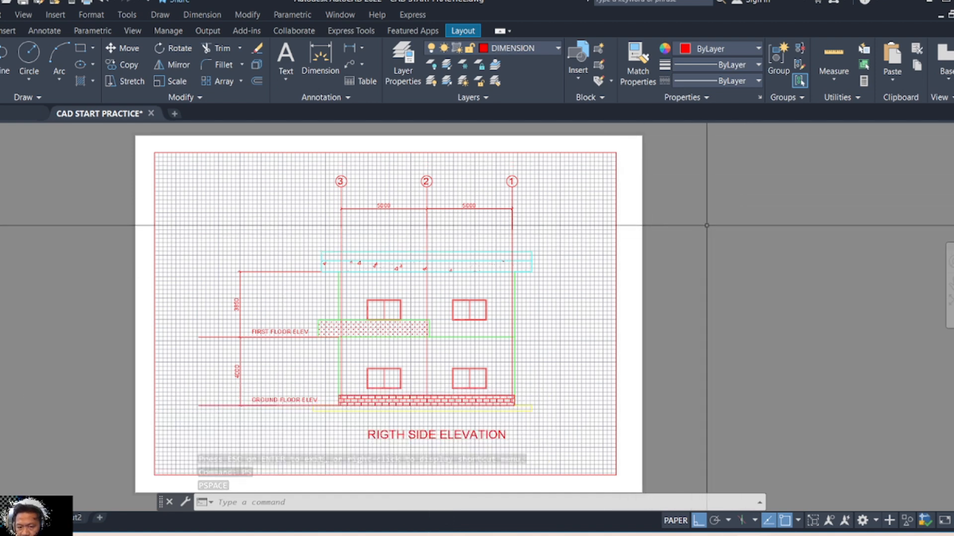
scroll(709, 231, "down", 2)
scroll(709, 234, "up", 2)
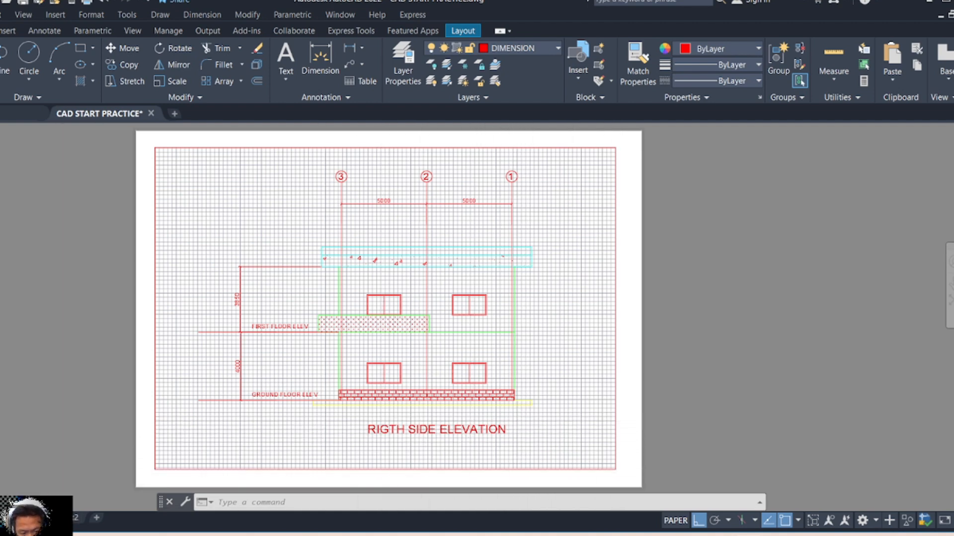
Switch to model space and draw a horizontal line under the FRONT ELEVATION title, slightly wider than the title on both sides.
left_click(5, 518)
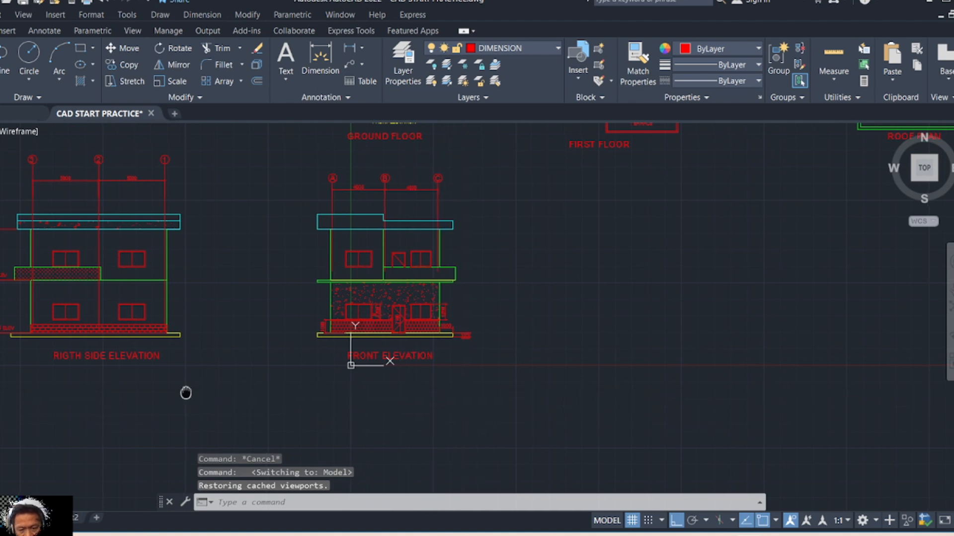
scroll(394, 391, "up", 5)
type("l")
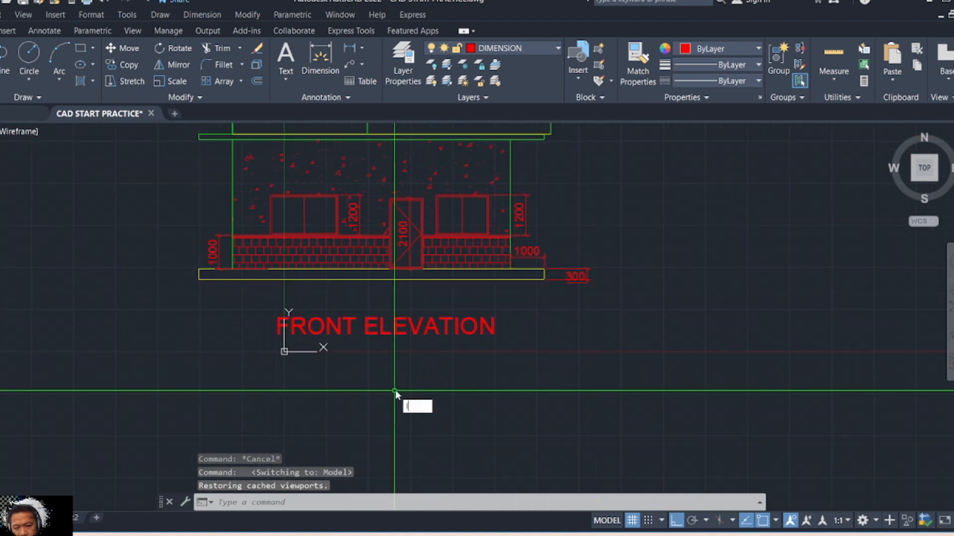
key("Return")
left_click(189, 344)
left_click(538, 343)
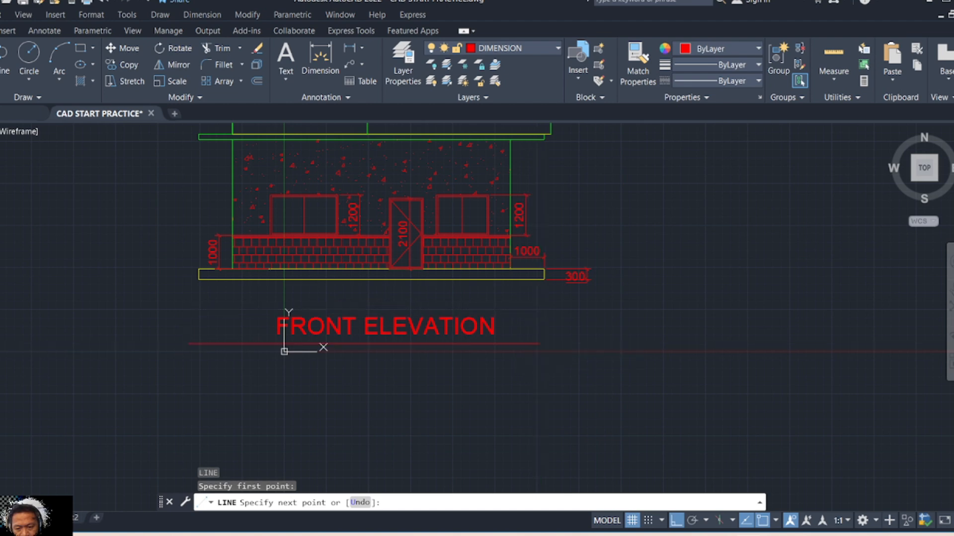
key("Escape")
Add the single-line text "SCALE 1:100" below the title line at the default rotation, with a wide gap before the ratio.
type("dt")
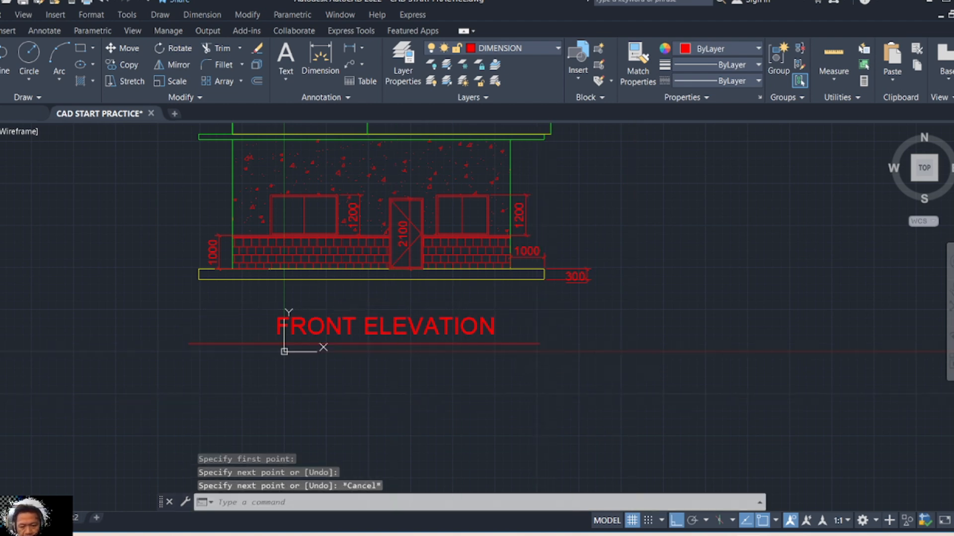
key("Return")
left_click(272, 356)
key("Return")
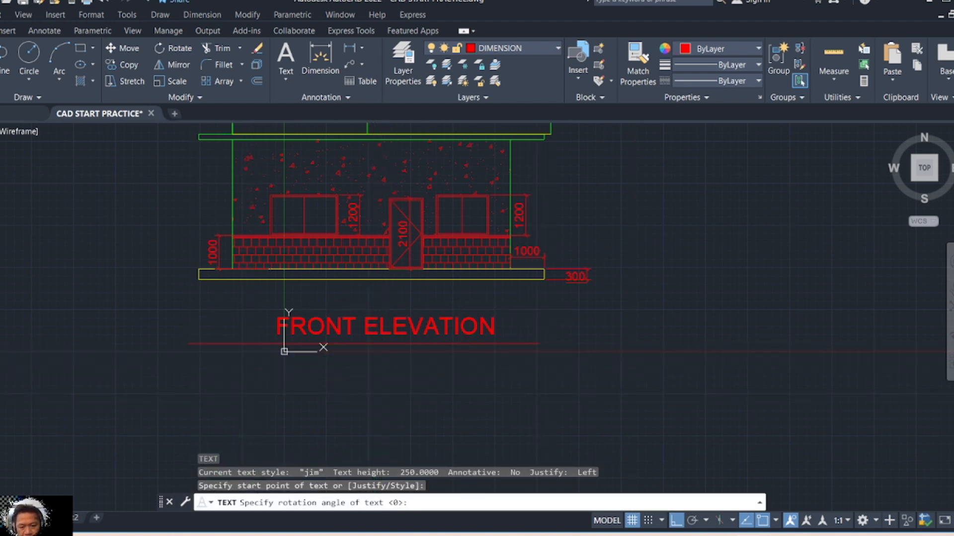
type("sca")
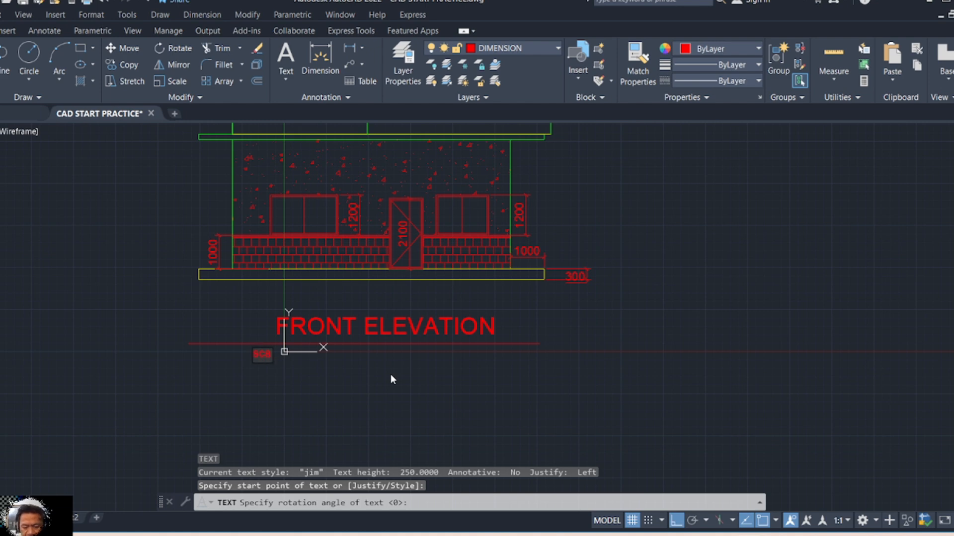
type("le")
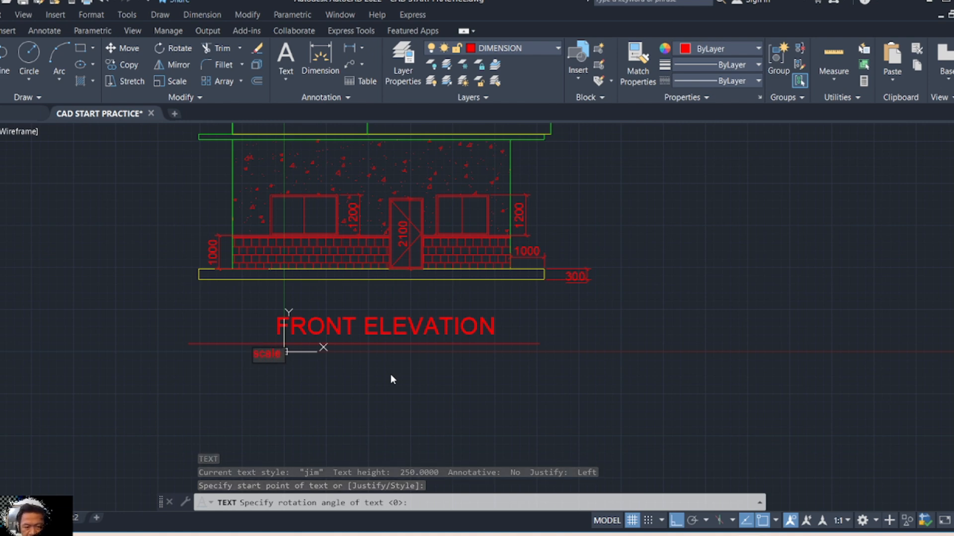
key("BackSpace")
key("BackSpace")
key("BackSpace")
key("BackSpace")
type("CALE")
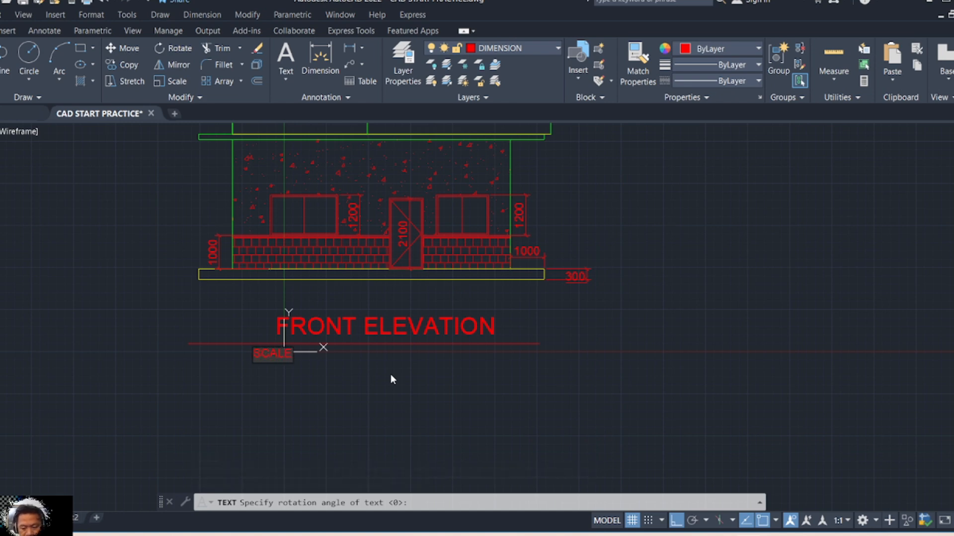
type("                       1:100")
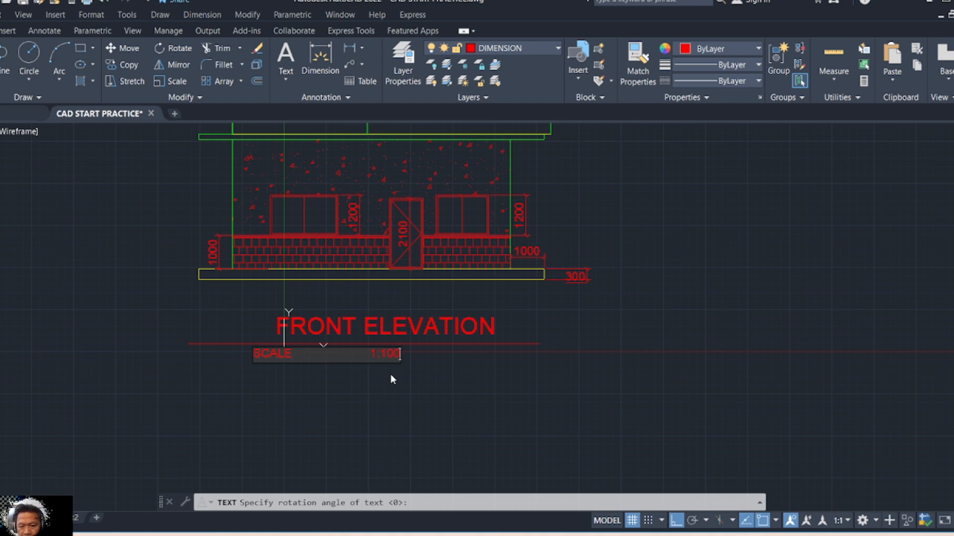
left_click(352, 431)
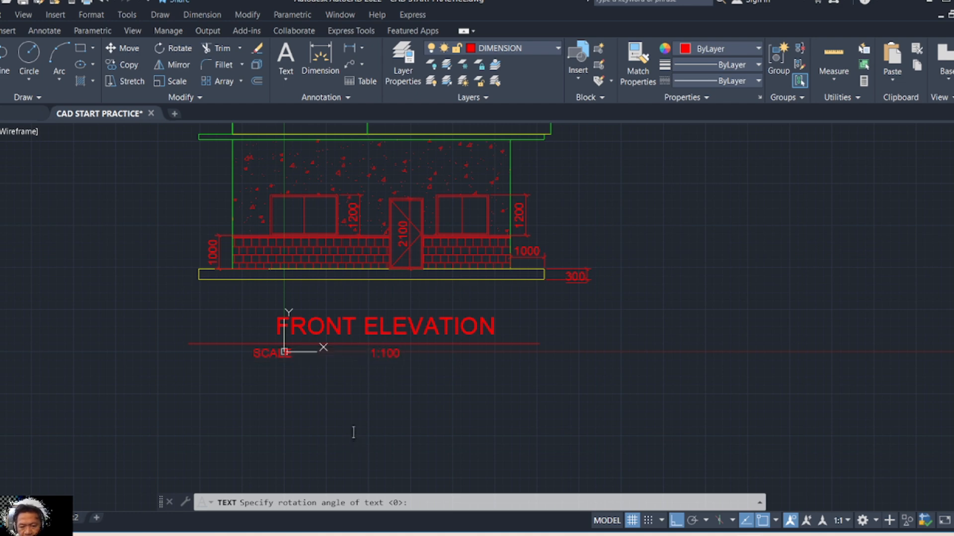
key("Escape")
Move the scale text horizontally so it starts in line with the beginning of the FRONT ELEVATION title.
left_click(259, 355)
type("m")
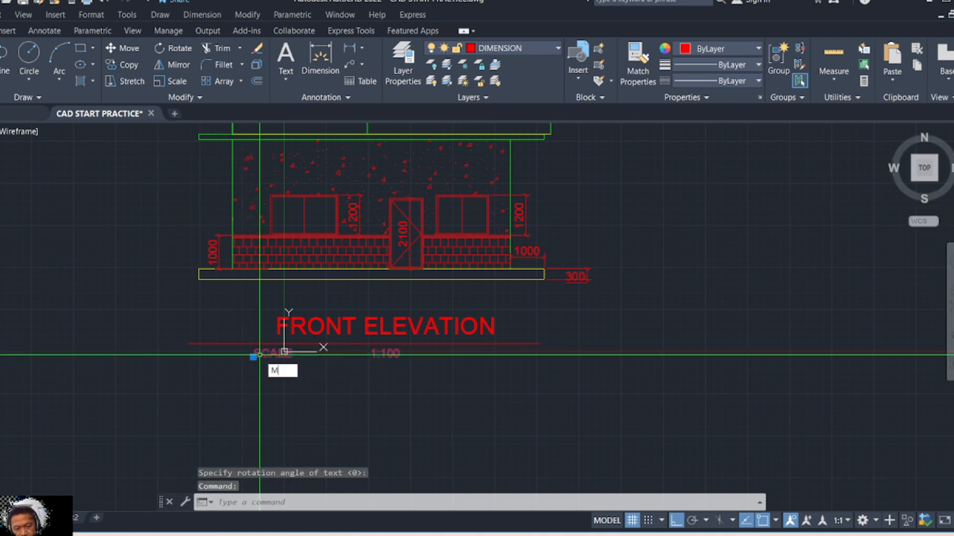
key("Return")
left_click(255, 356)
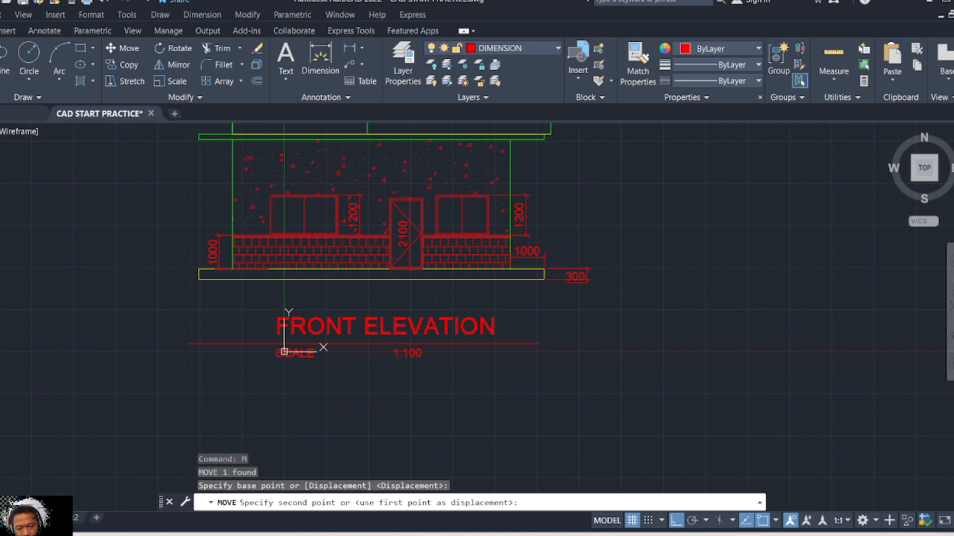
left_click(285, 353)
Widen the gap in the scale text so that 1:100 ends in line with the end of the FRONT ELEVATION title.
double_click(359, 357)
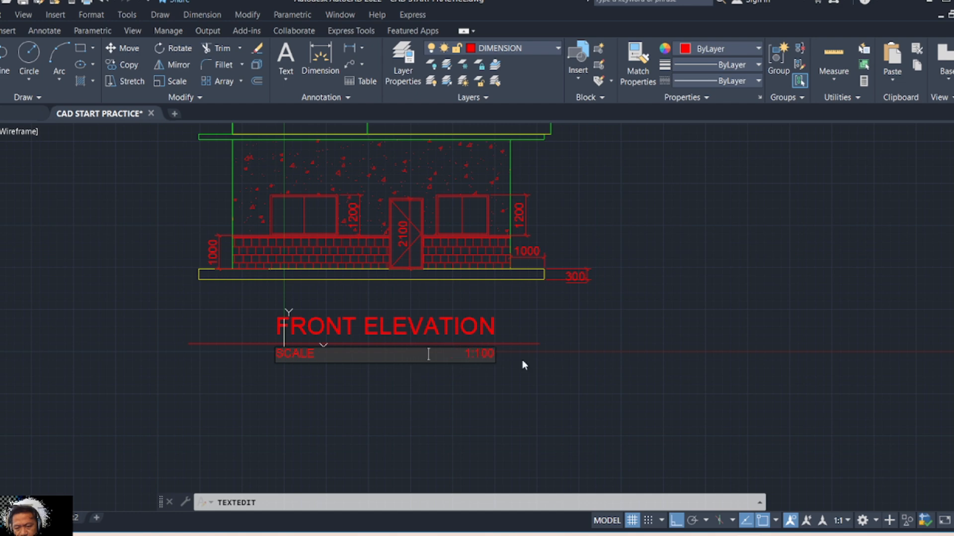
left_click(688, 331)
key("Escape")
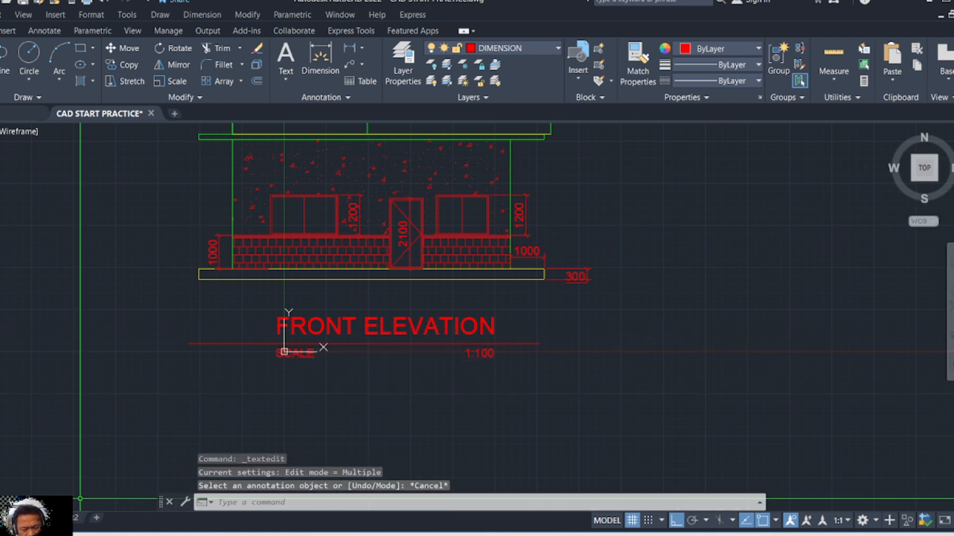
Return to model space and correct the misspelled title under the side elevation to RIGHT SIDE ELEVATION.
left_click(25, 518)
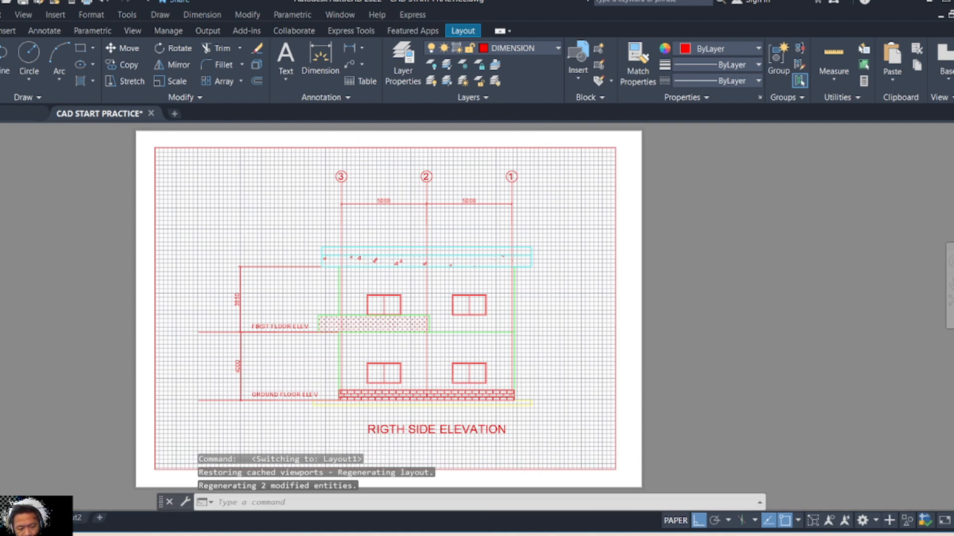
left_click(2, 518)
scroll(524, 353, "down", 4)
middle_click_drag(525, 364, 527, 371)
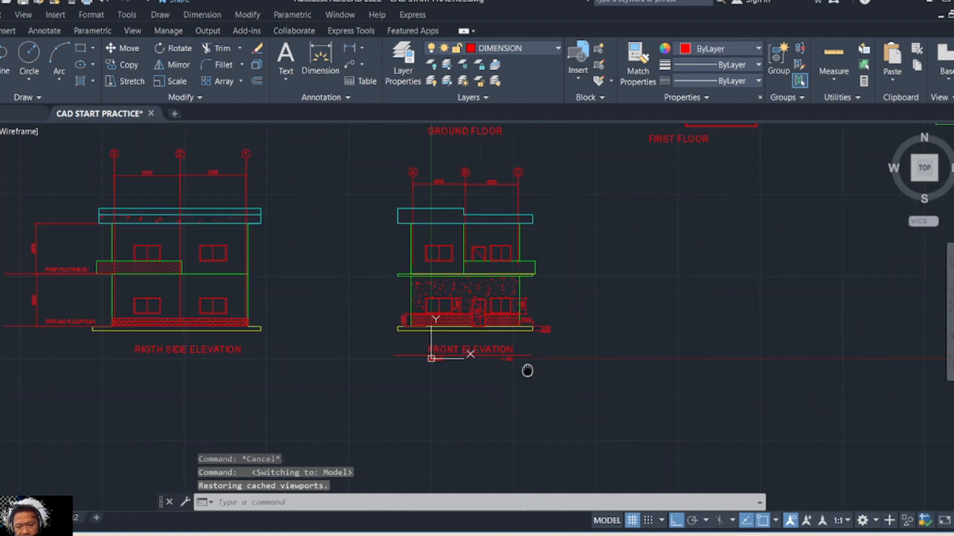
scroll(522, 358, "up", 4)
scroll(381, 344, "down", 4)
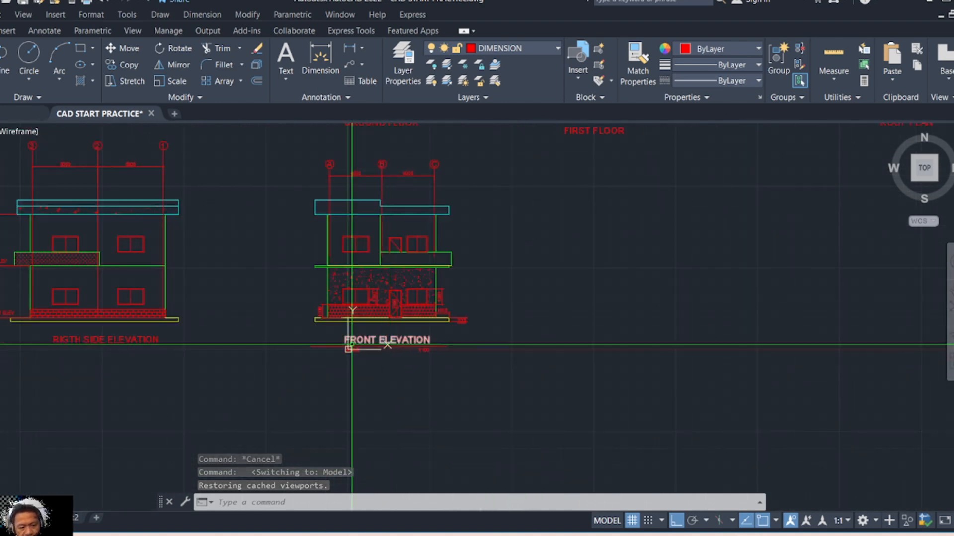
middle_click_drag(190, 350, 405, 307)
double_click(267, 302)
scroll(283, 301, "up", 2)
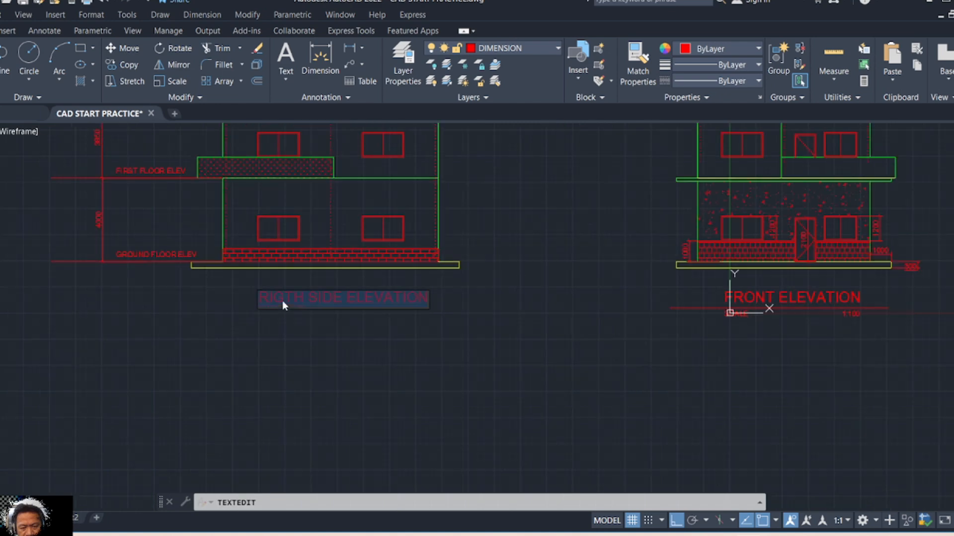
scroll(285, 305, "up", 2)
left_click(308, 288)
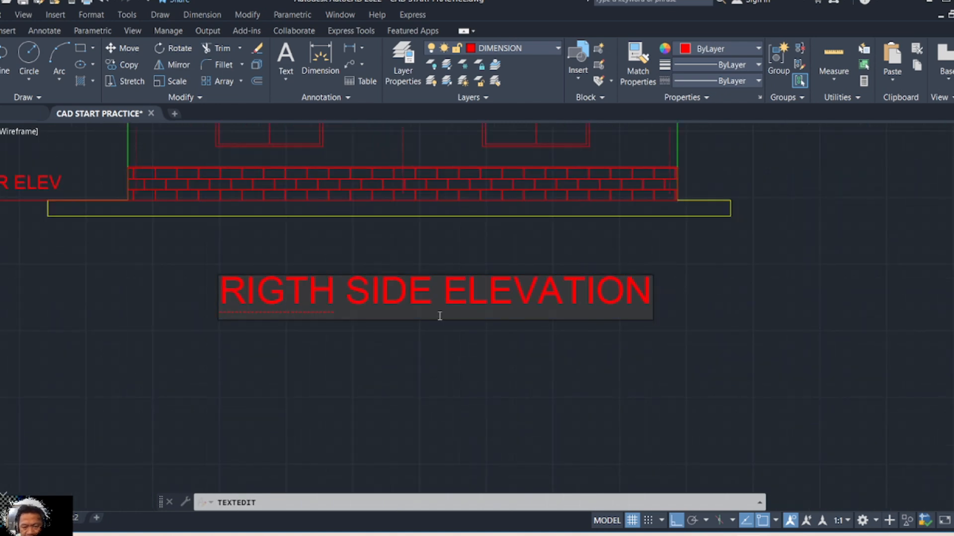
type("HT")
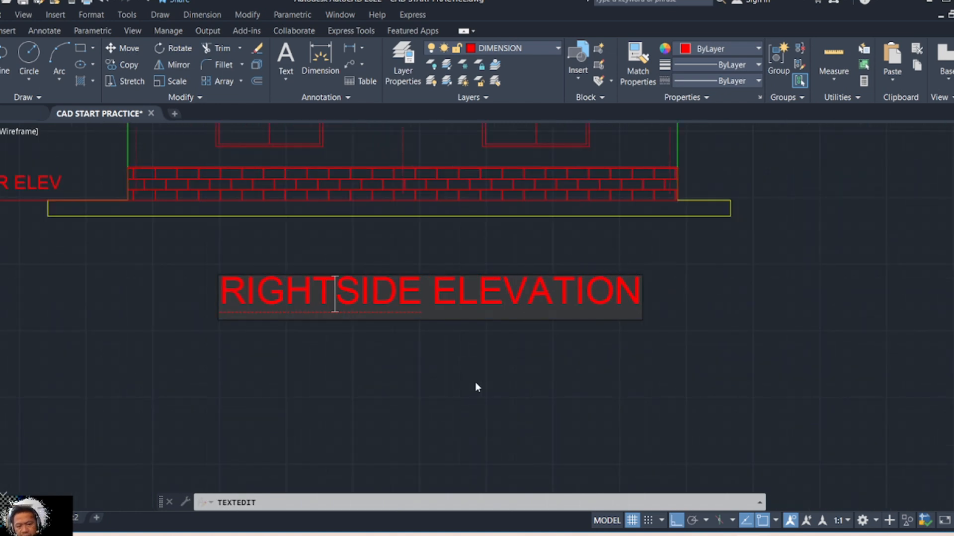
left_click(475, 382)
key("Escape")
Copy the title line and scale text from under FRONT ELEVATION horizontally to sit beneath the RIGHT SIDE ELEVATION title.
scroll(476, 382, "down", 2)
middle_click_drag(434, 376, 213, 337)
scroll(740, 336, "up", 2)
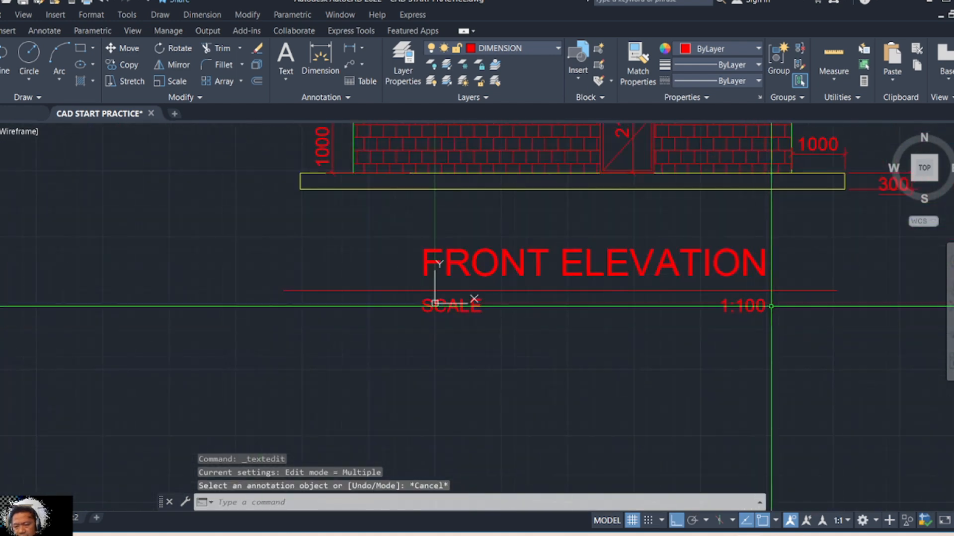
left_click(807, 278)
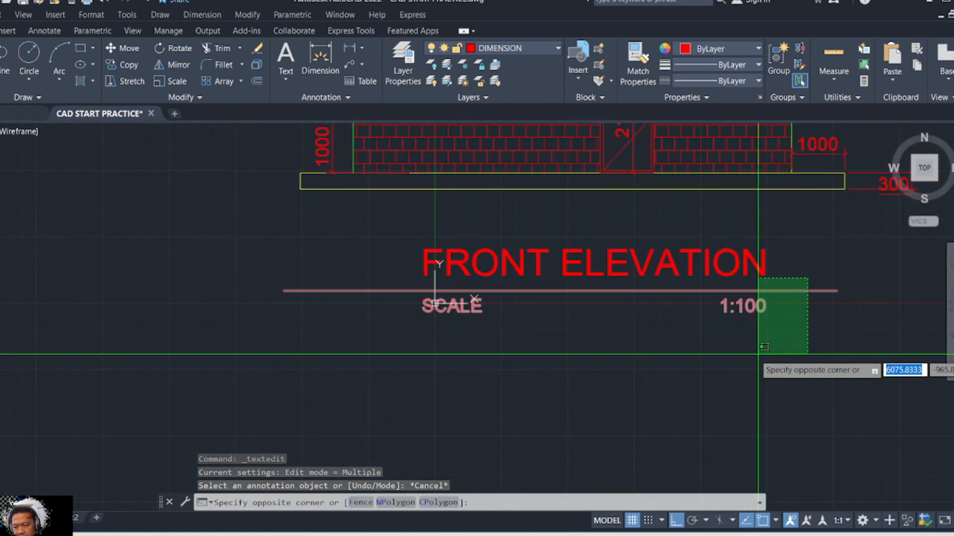
left_click(756, 354)
type("c")
key("Return")
left_click(732, 355)
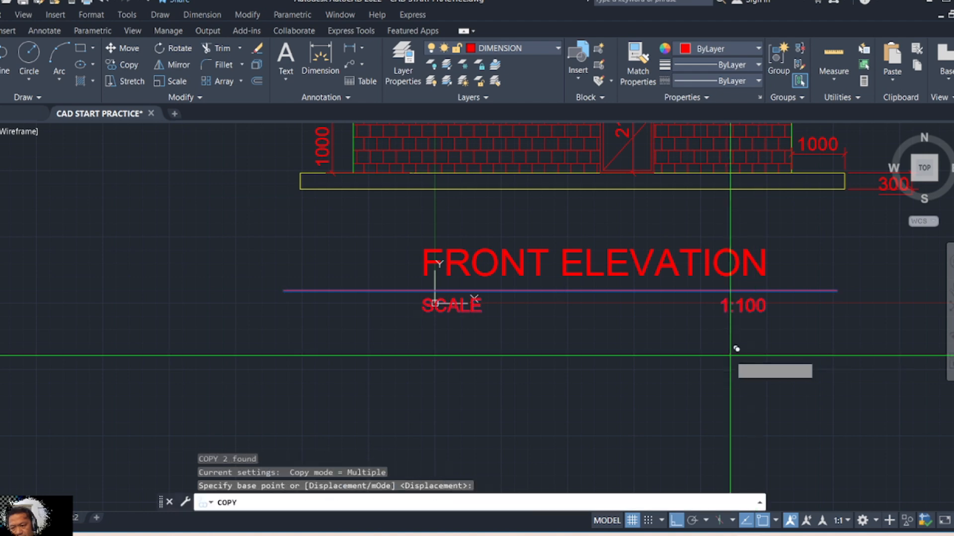
scroll(503, 379, "down", 4)
middle_click_drag(503, 380, 694, 366)
scroll(668, 363, "up", 2)
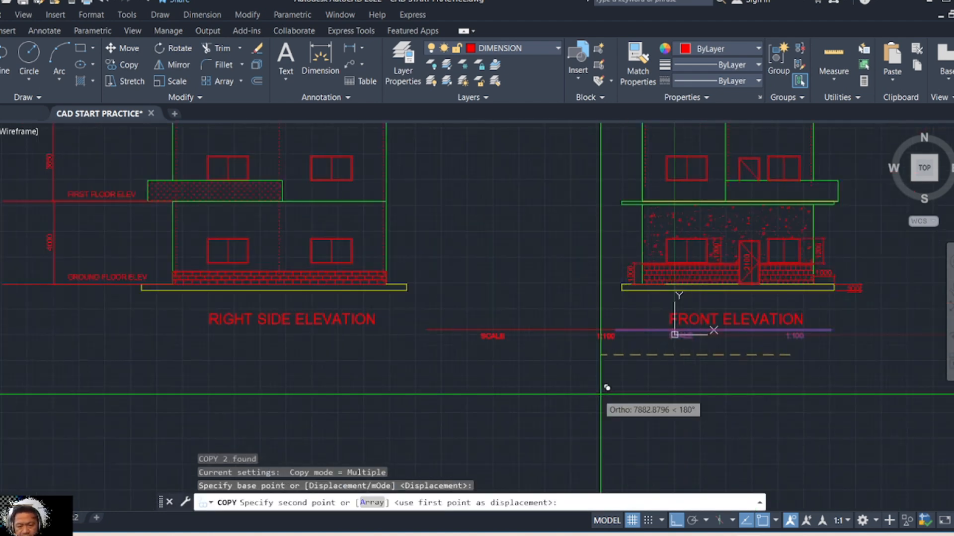
left_click(346, 385)
key("Escape")
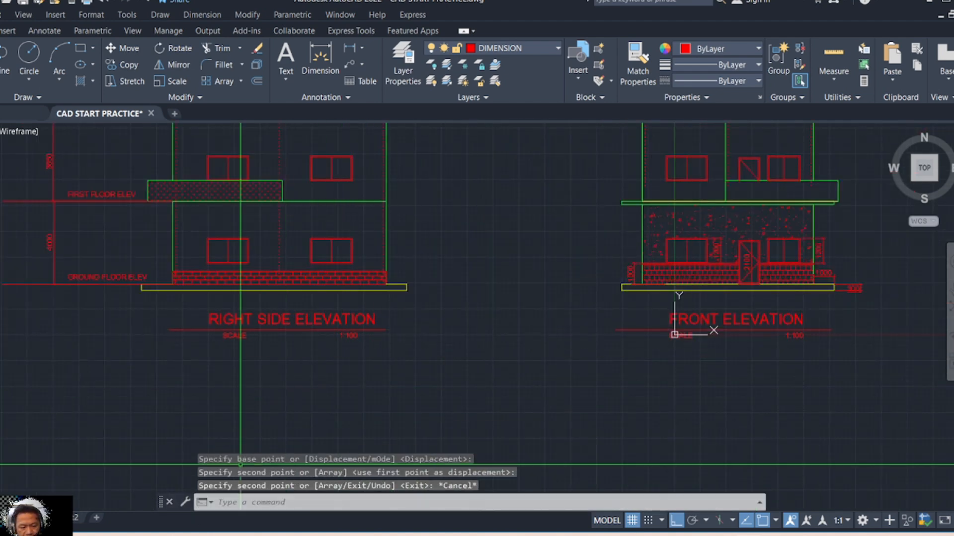
Switch to Layout1, start plotting it as a single sheet and preview the A4 landscape output, then return to the plot settings.
left_click(26, 518)
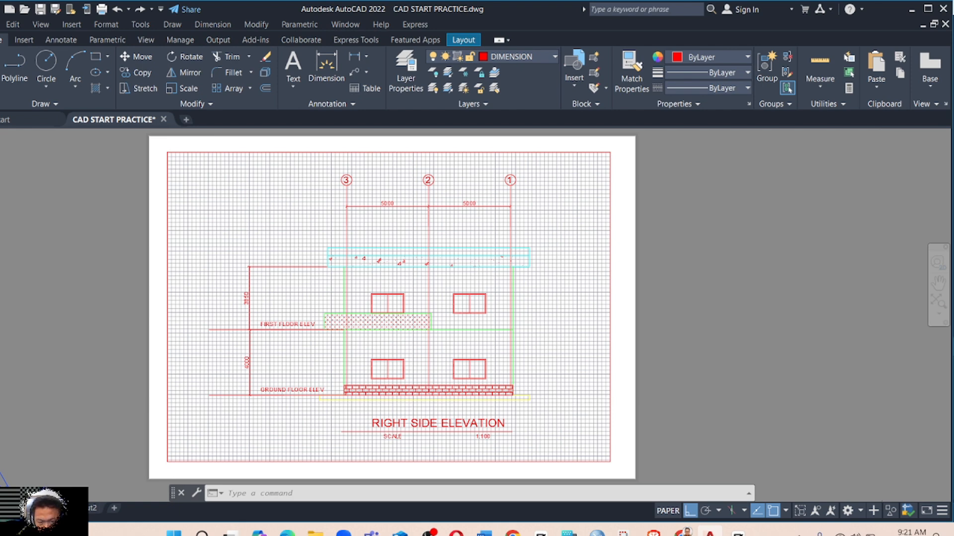
key("ctrl+p")
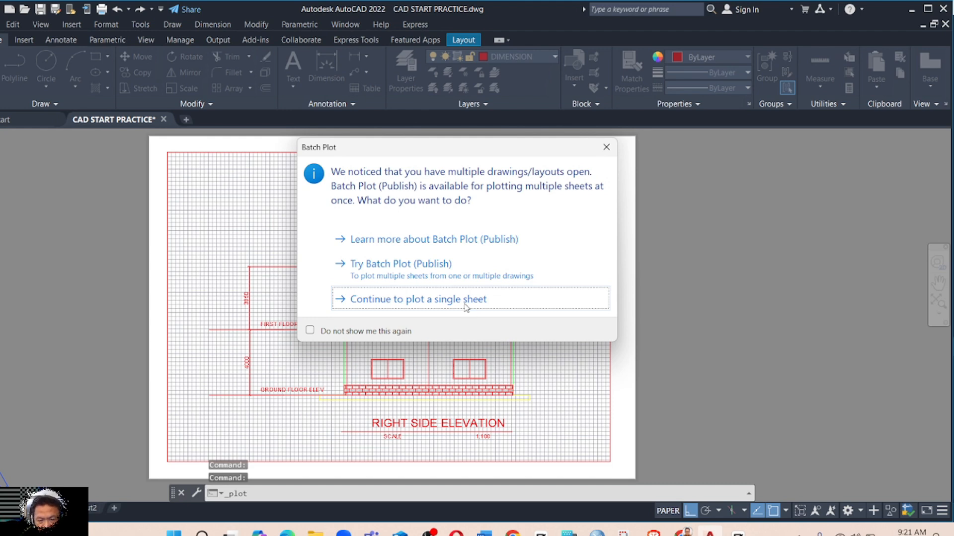
left_click(466, 307)
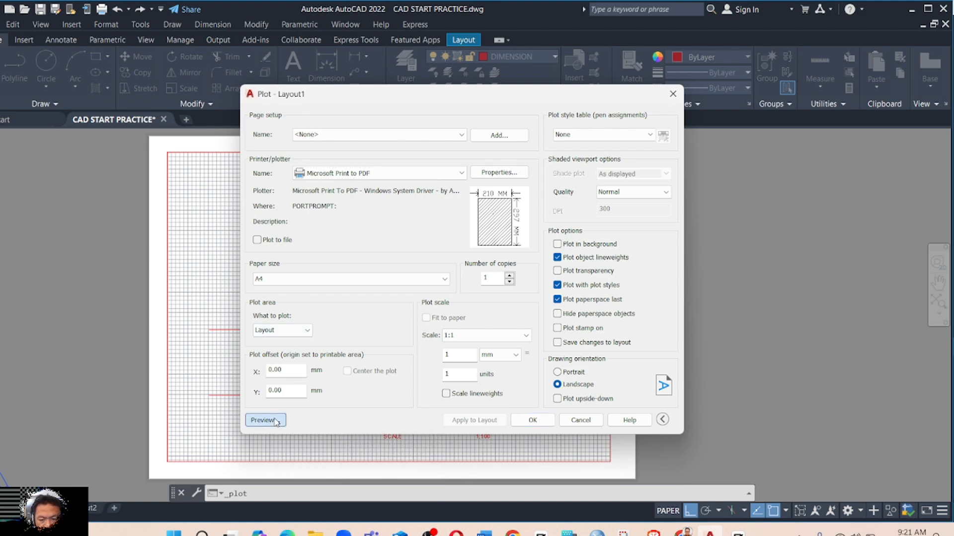
left_click(264, 420)
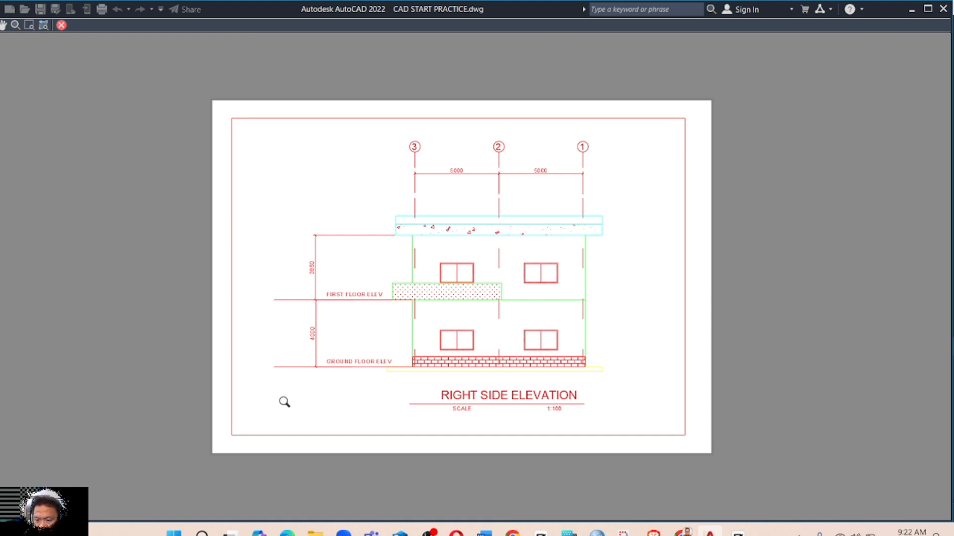
key("Escape")
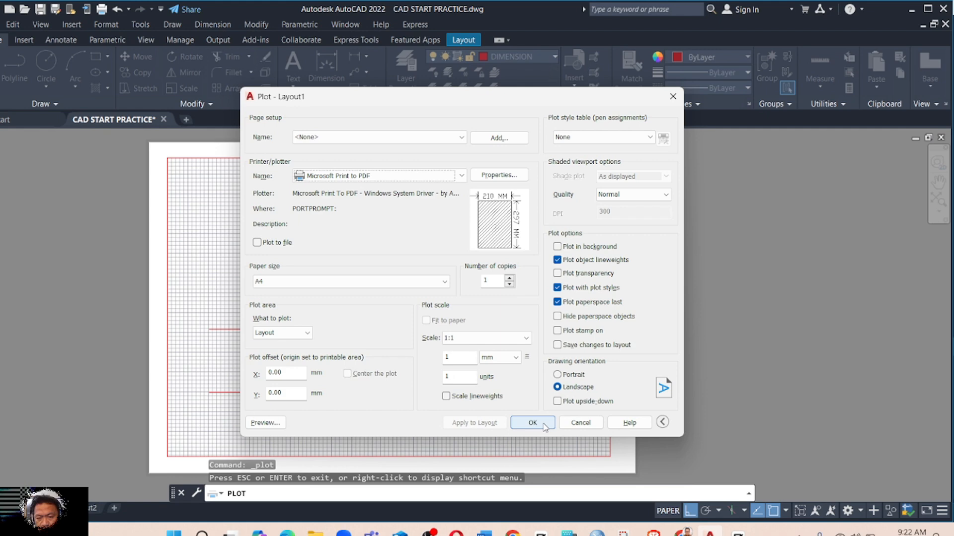
Plot the layout with Microsoft Print to PDF and save the output as PLAN in the Documents folder.
left_click(544, 426)
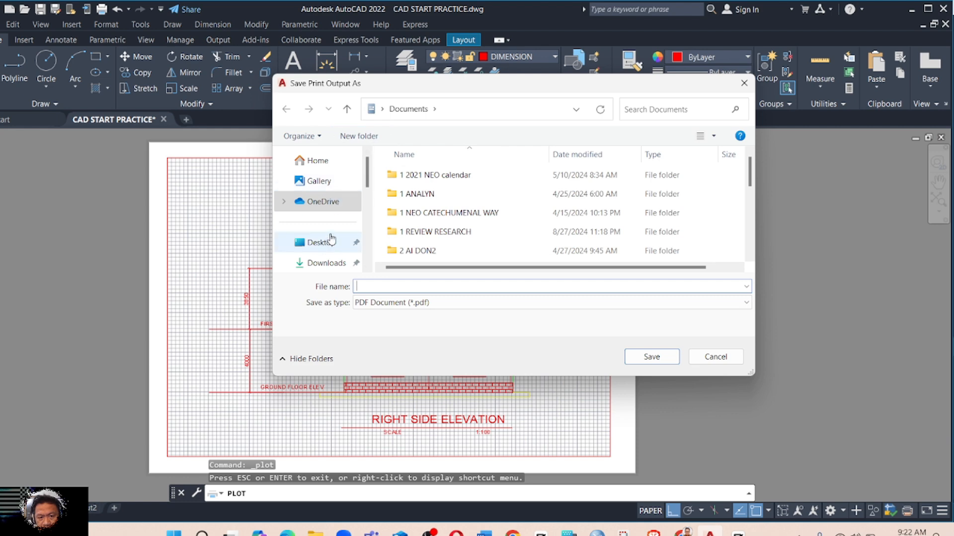
scroll(331, 238, "down", 3)
scroll(331, 233, "up", 3)
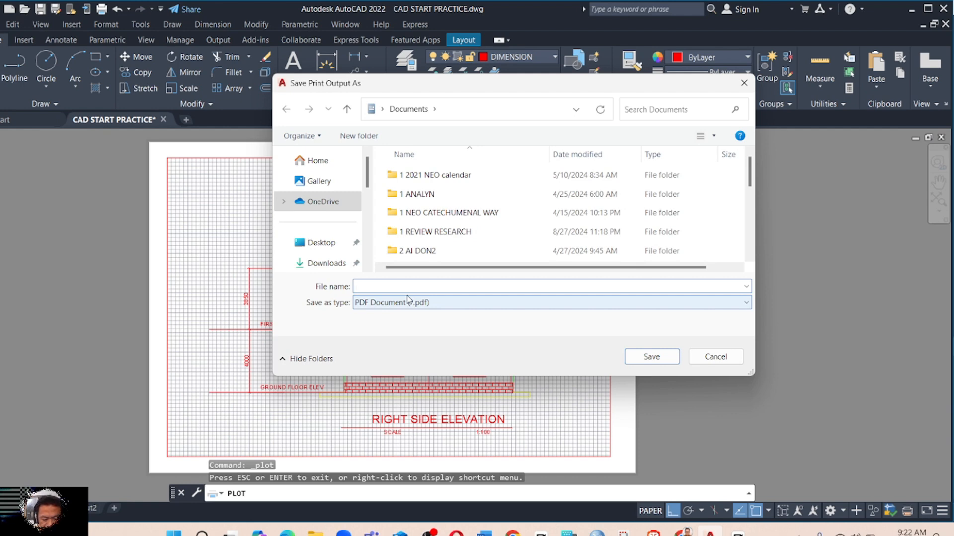
type("PLAN")
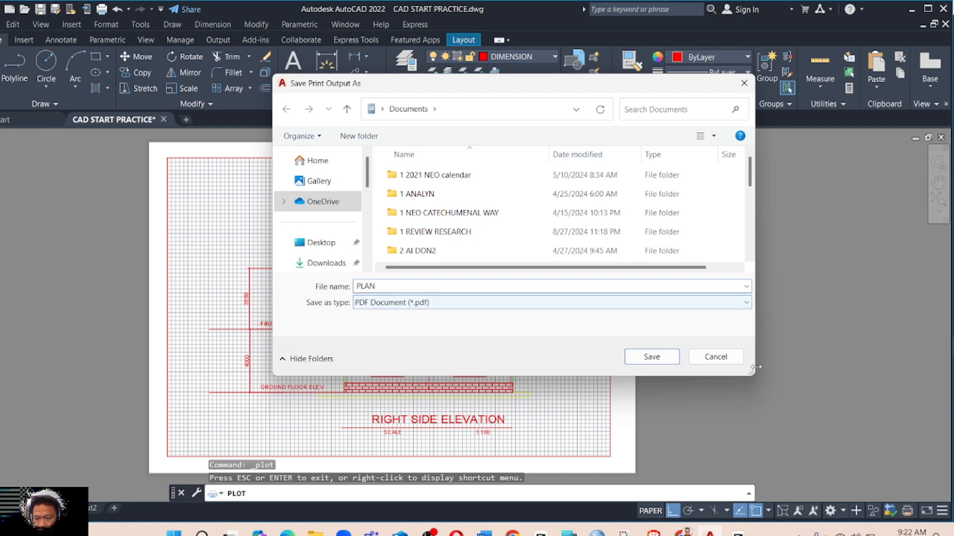
left_click(652, 356)
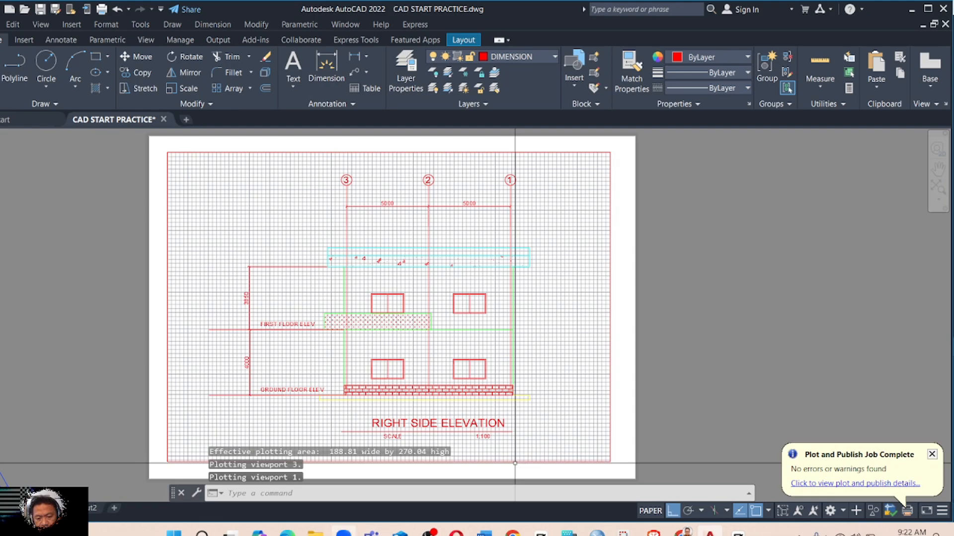
Switch to File Explorer and open the PLAN PDF from the Documents folder in Microsoft Edge, for this one time only.
left_click(316, 534)
left_click(316, 534)
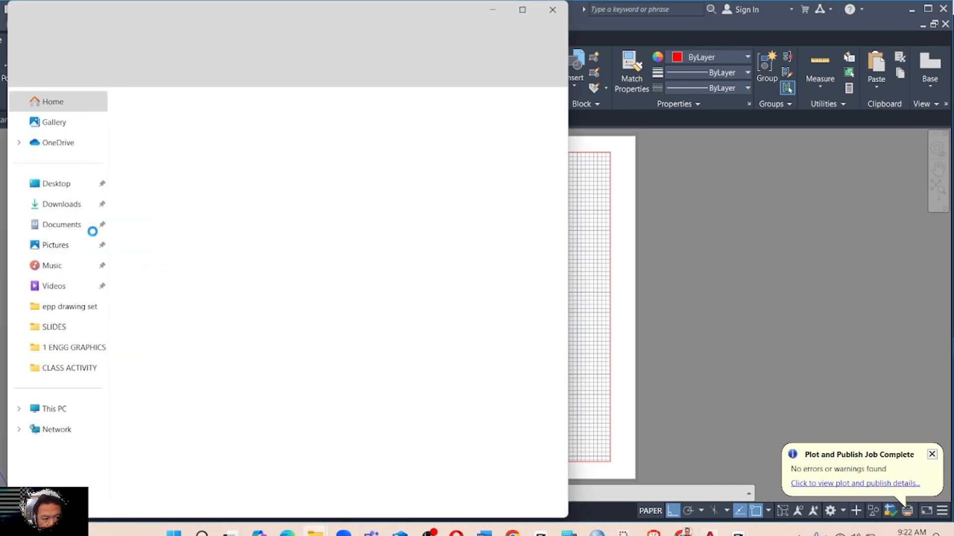
left_click(70, 225)
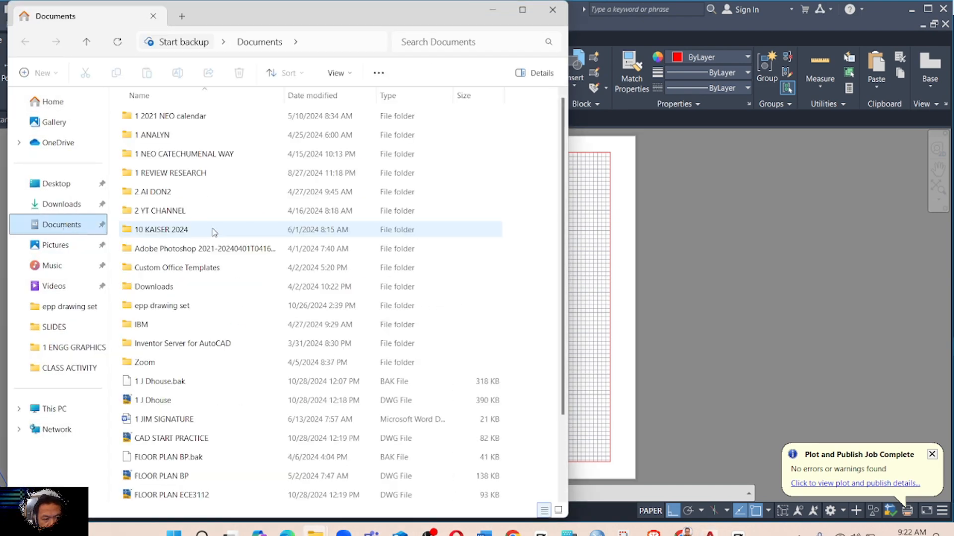
scroll(211, 278, "down", 1)
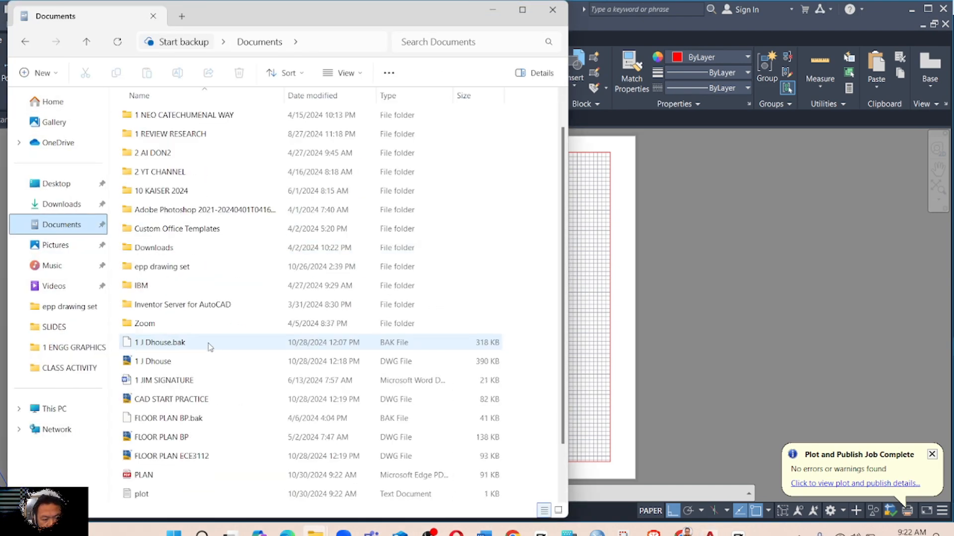
left_click(144, 475)
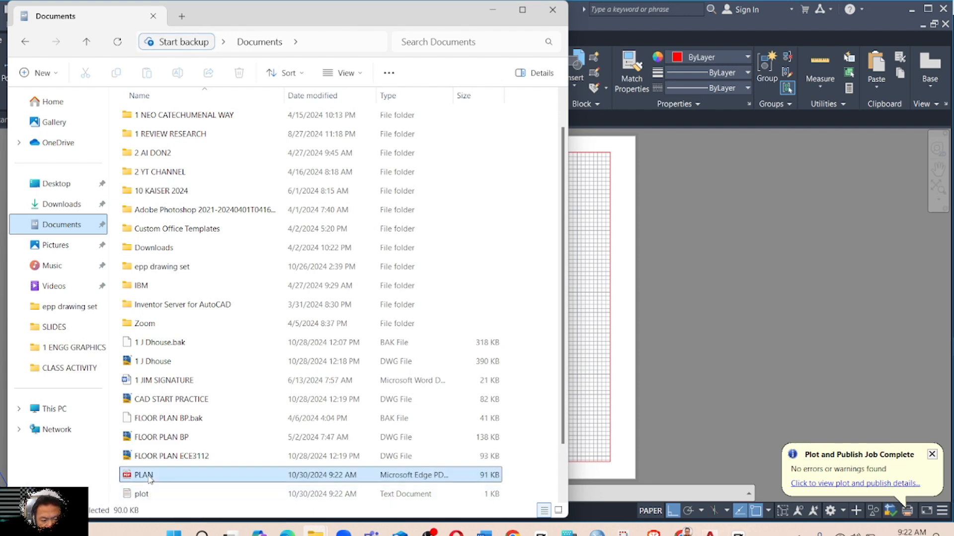
double_click(148, 476)
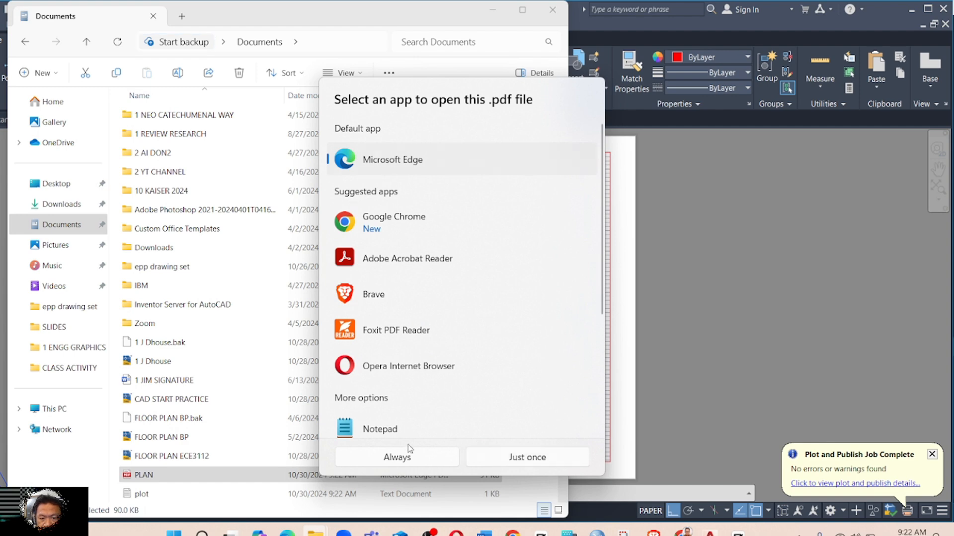
left_click(517, 466)
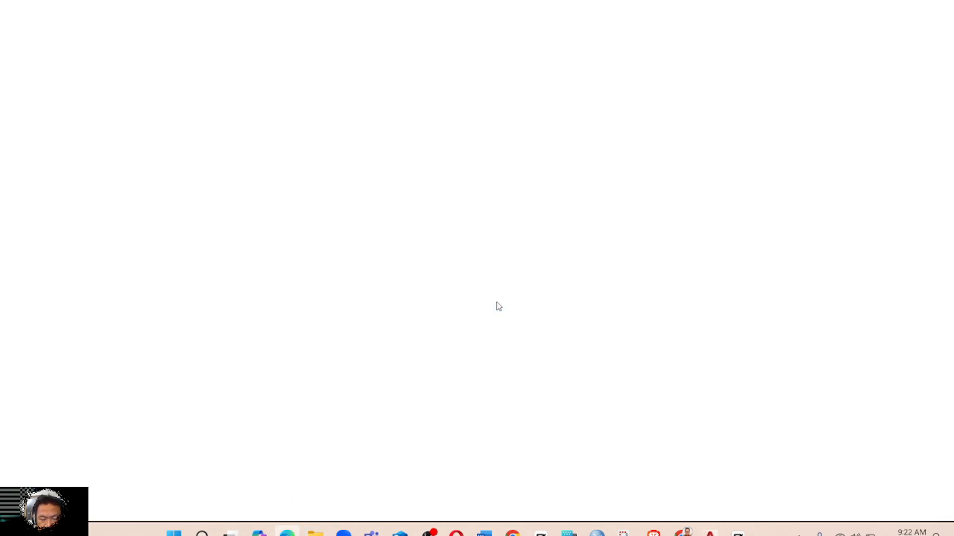